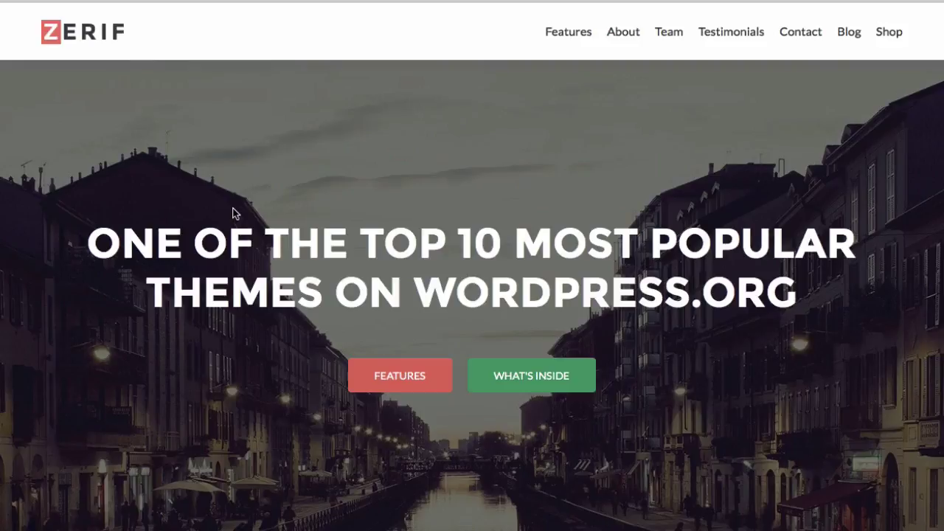
Scroll the Zerif Lite demo down to its footer, then scroll through the Sparkling demo's posts
scroll(234, 213, down, 6)
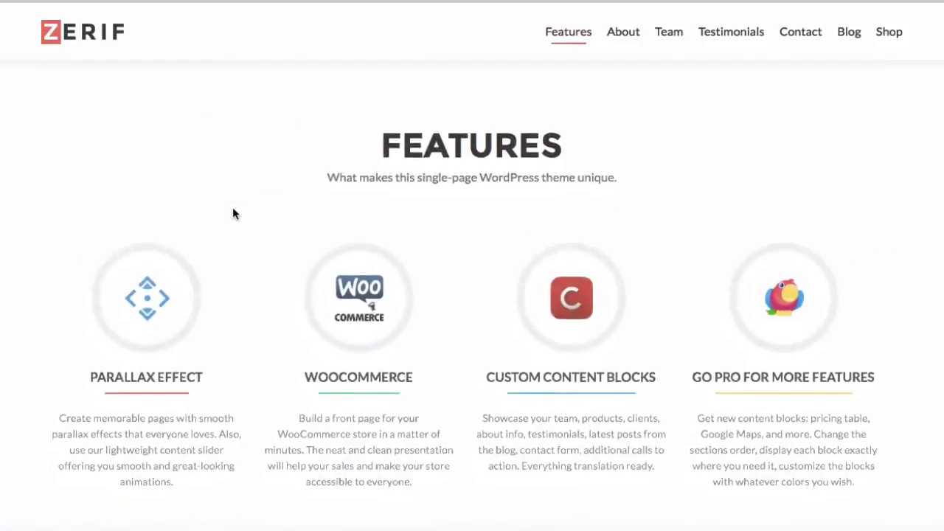
scroll(233, 214, down, 6)
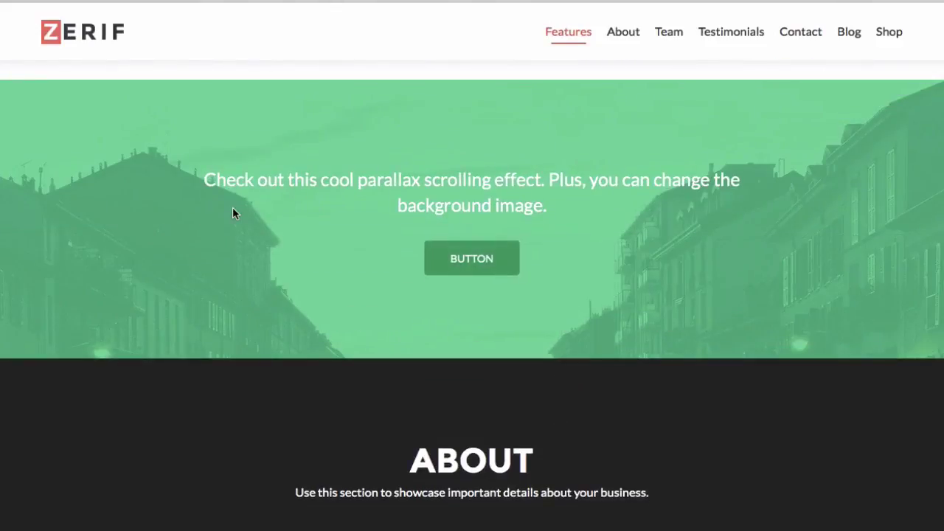
scroll(233, 213, down, 5)
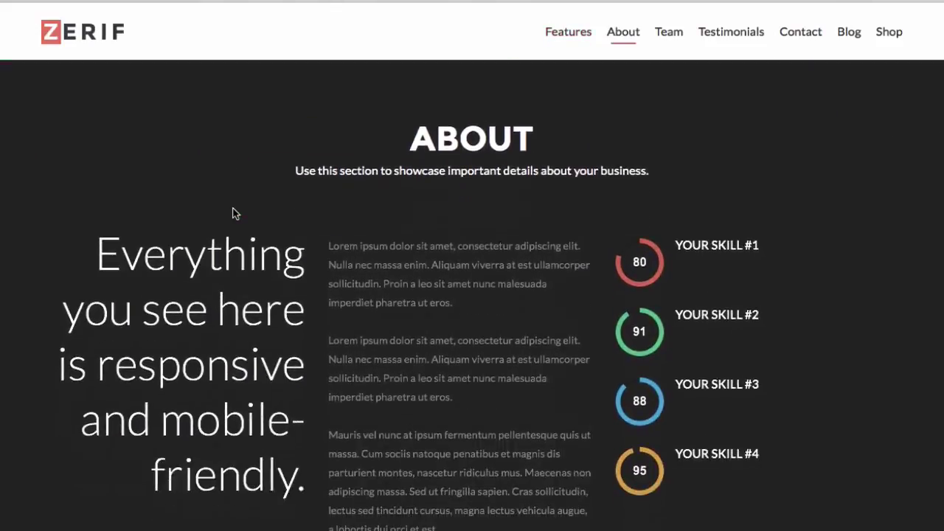
scroll(234, 213, down, 5)
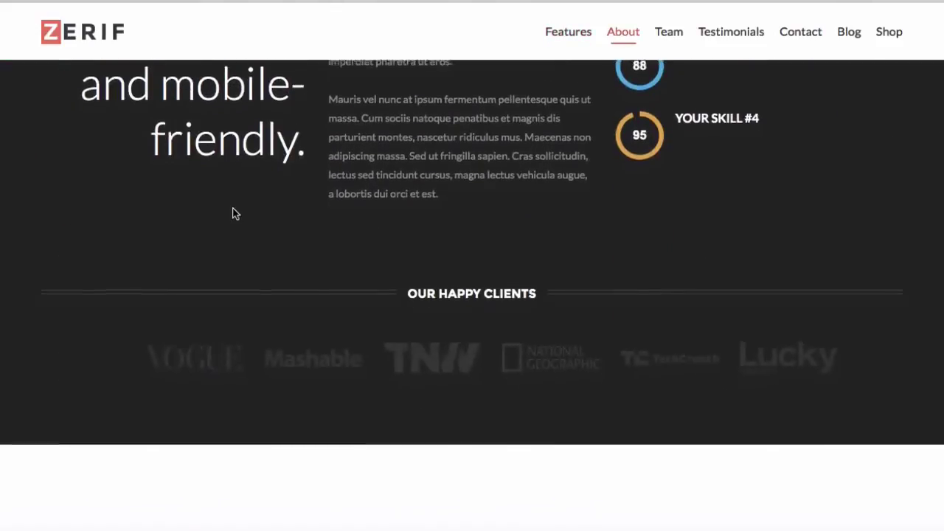
scroll(234, 213, down, 5)
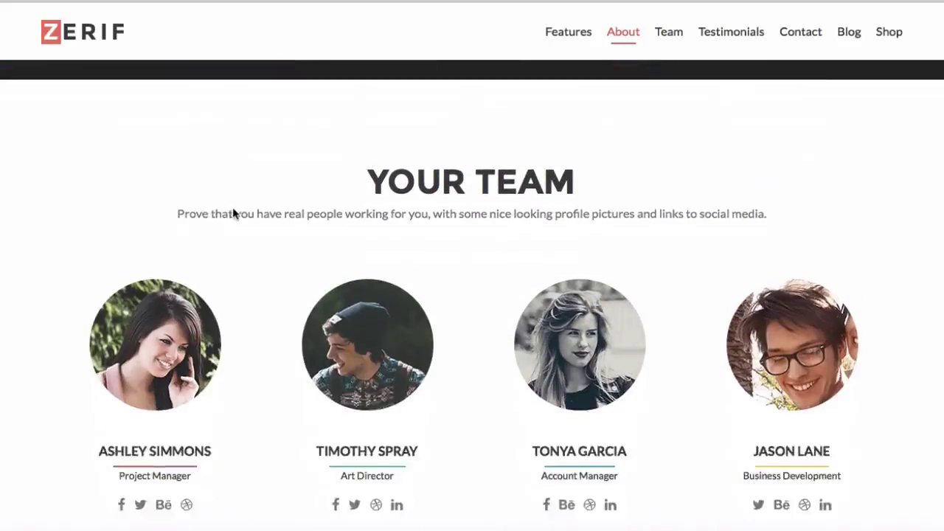
scroll(233, 209, down, 2)
scroll(233, 210, down, 3)
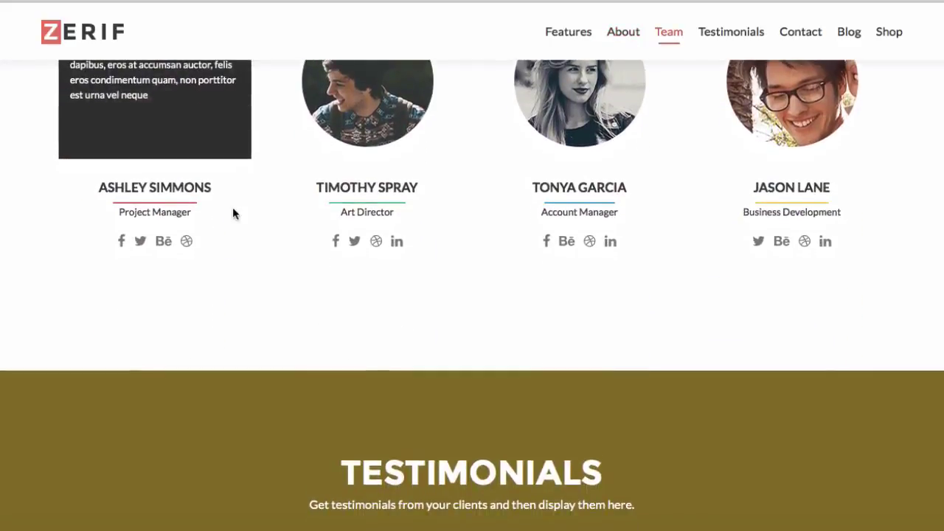
scroll(233, 213, down, 10)
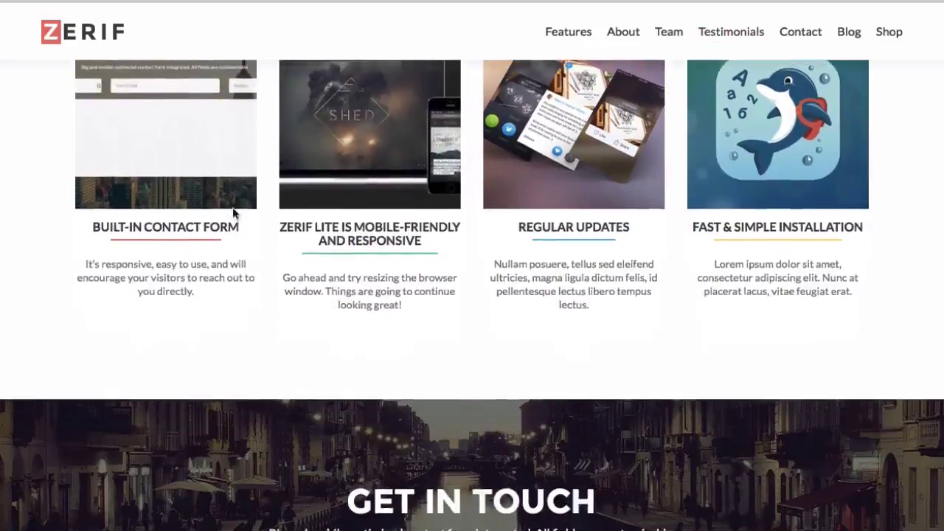
scroll(232, 210, down, 8)
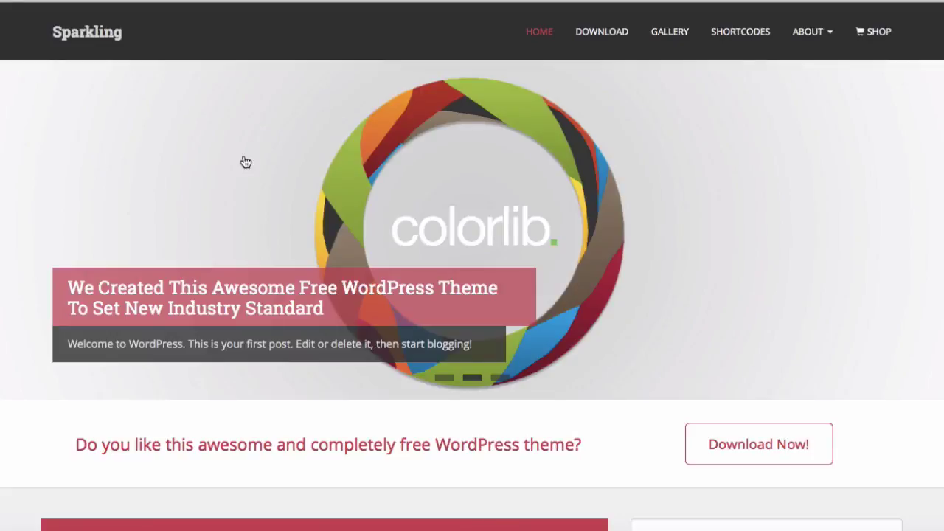
scroll(246, 161, down, 9)
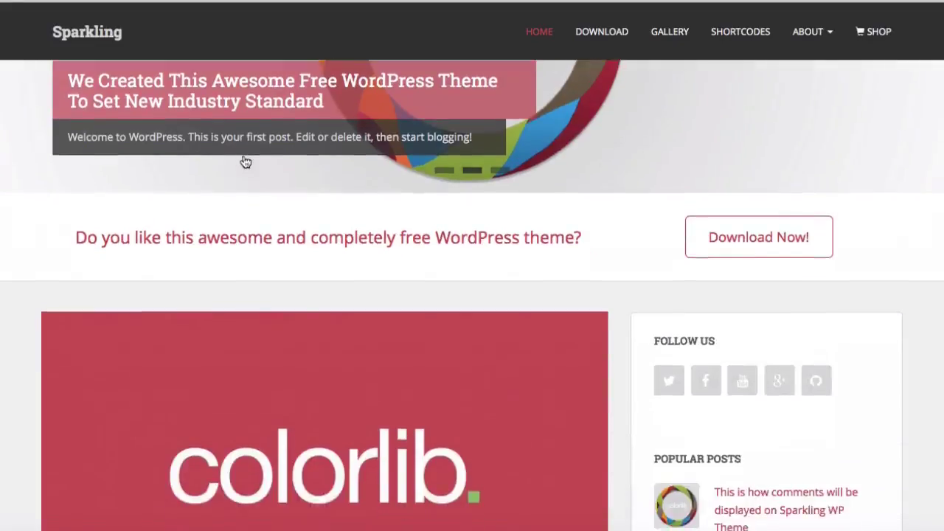
scroll(246, 161, down, 9)
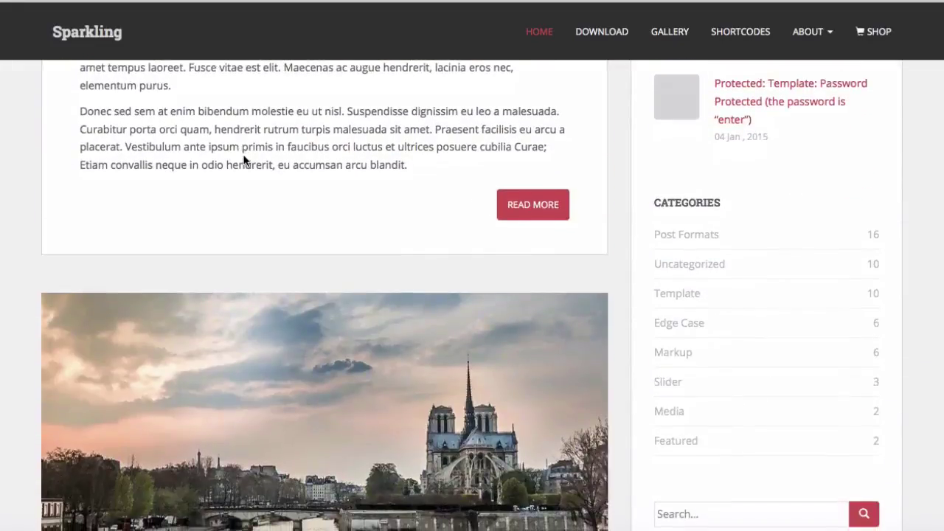
scroll(246, 161, down, 10)
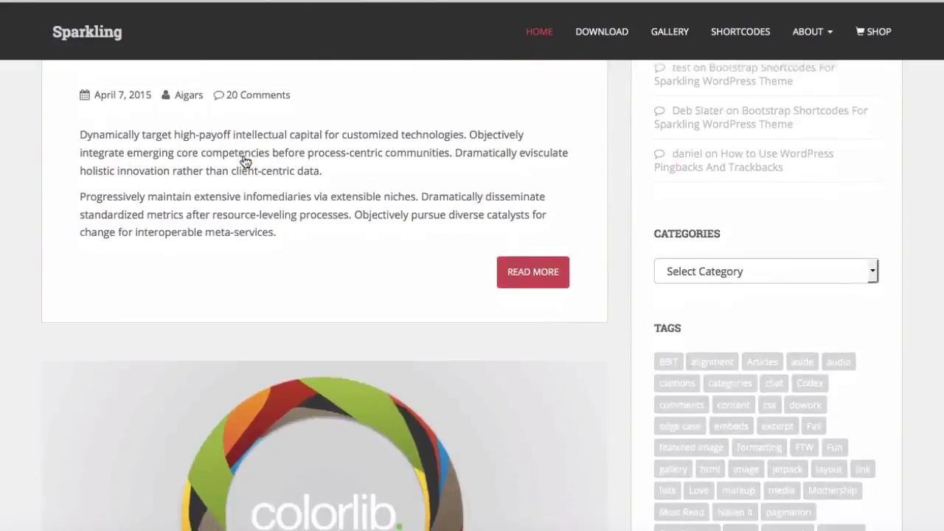
scroll(245, 162, down, 10)
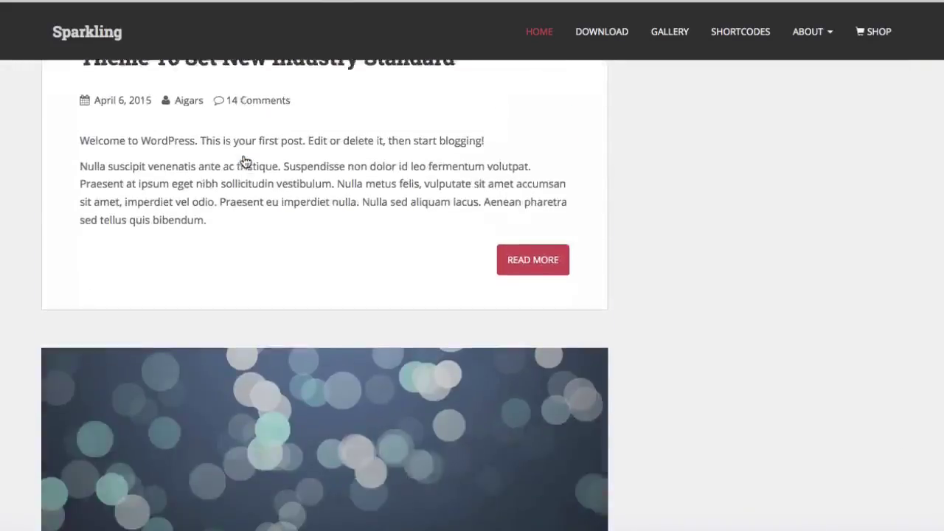
scroll(245, 162, up, 5)
scroll(246, 161, up, 15)
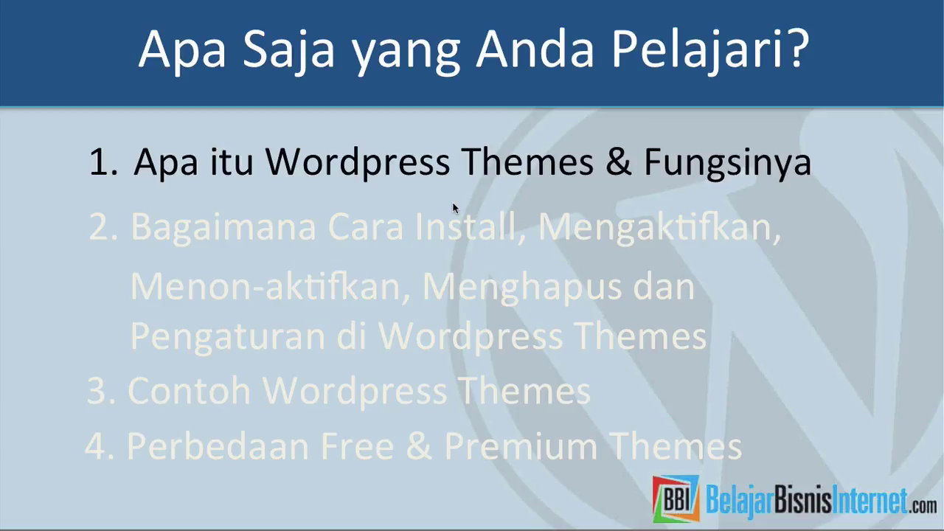
Advance the slides to agenda point 2 on installing themes, then return to Firefox's login page
click(452, 202)
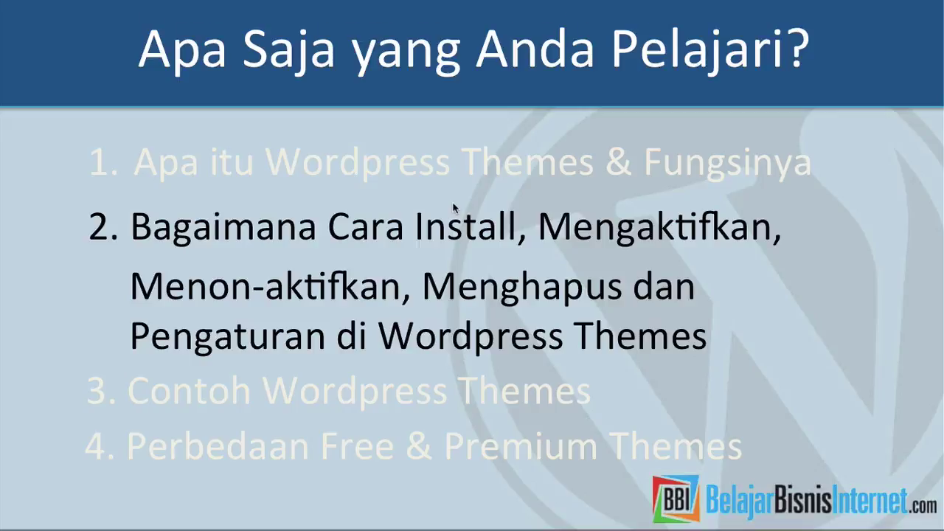
key(super+Tab)
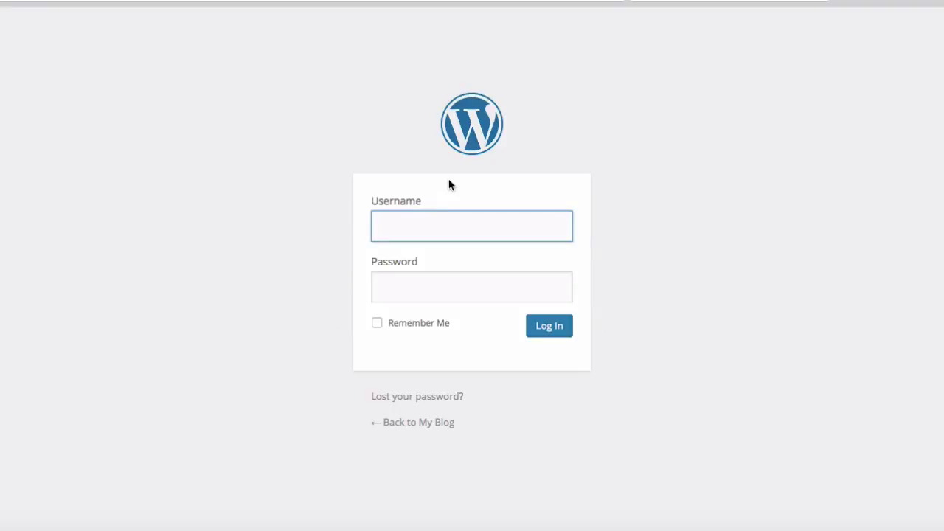
Log in to WordPress as user 'admin' with the account password
text(admin)
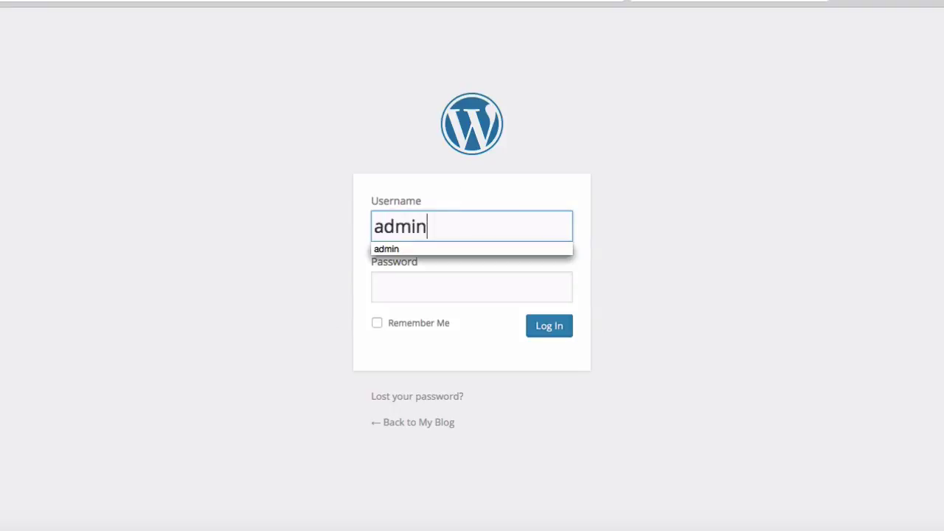
key(Tab)
text(admin)
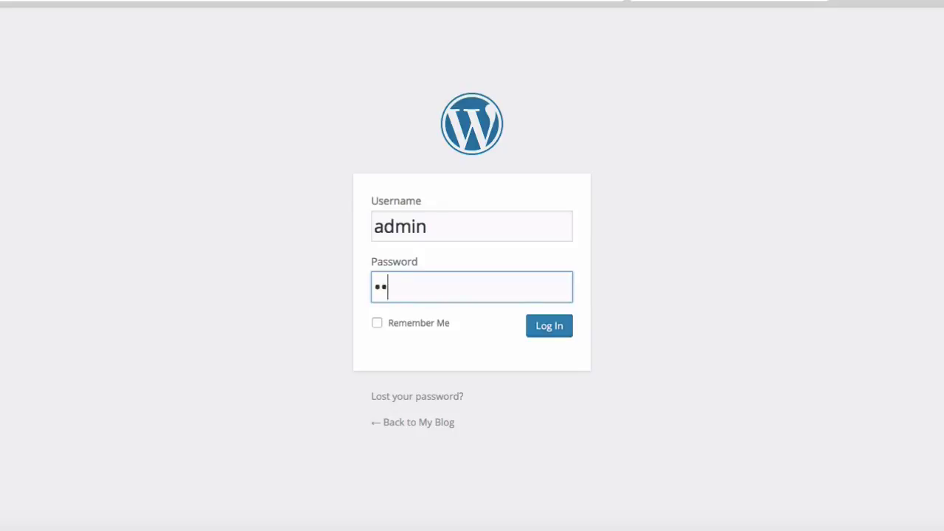
key(Return)
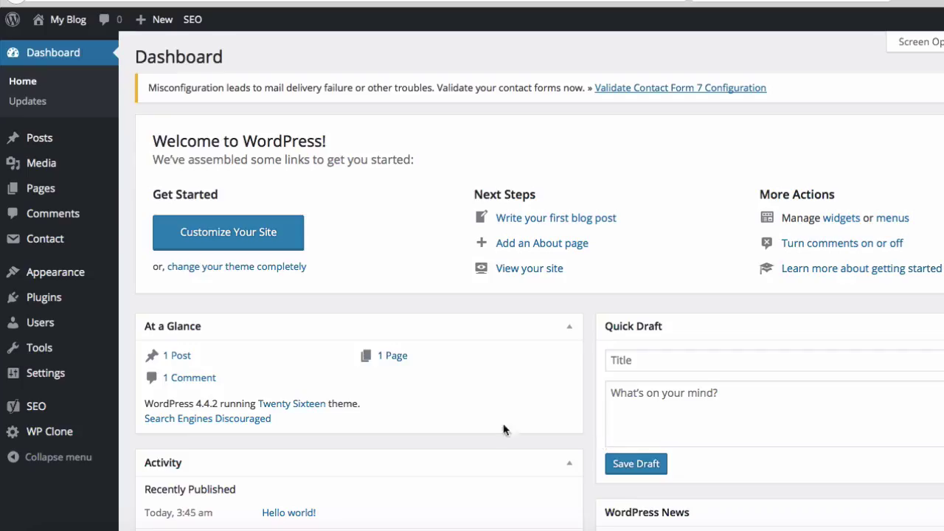
mouse_move(71, 270)
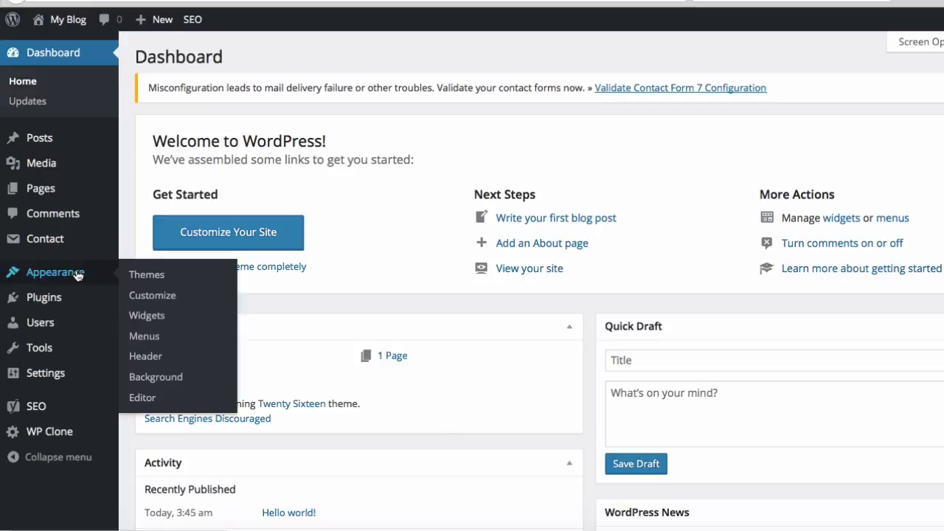
Open Appearance > Themes to see the three installed themes, with Twenty Sixteen active
click(147, 276)
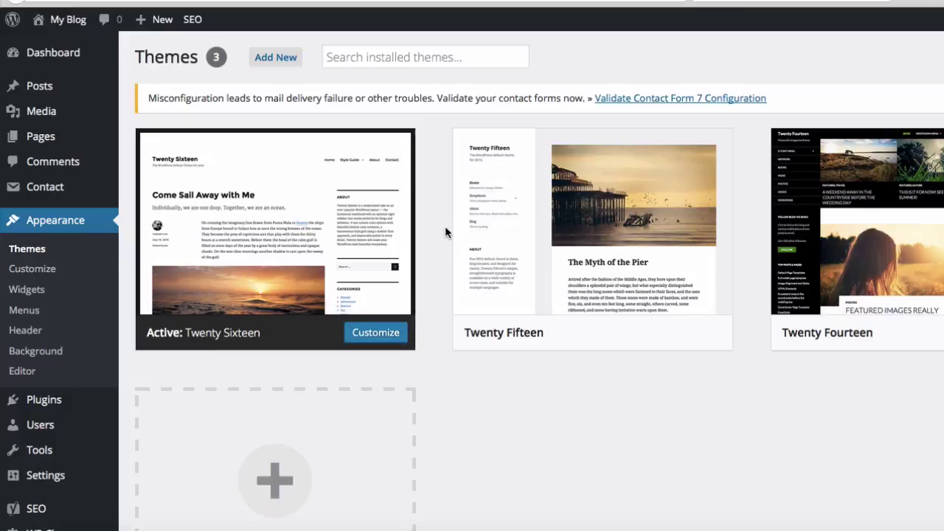
On the Add Themes page, browse the Popular listing, then switch to the Latest themes
click(285, 59)
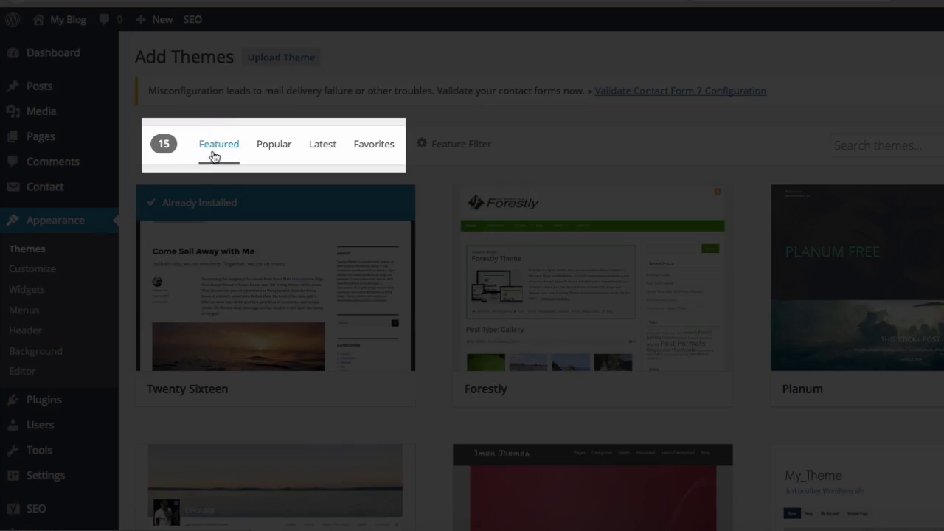
click(270, 151)
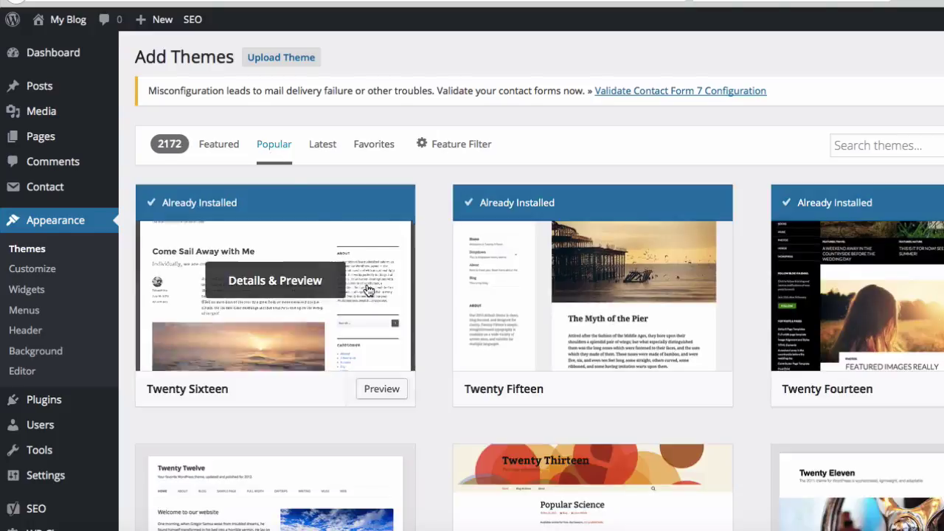
scroll(369, 291, down, 7)
scroll(369, 292, down, 3)
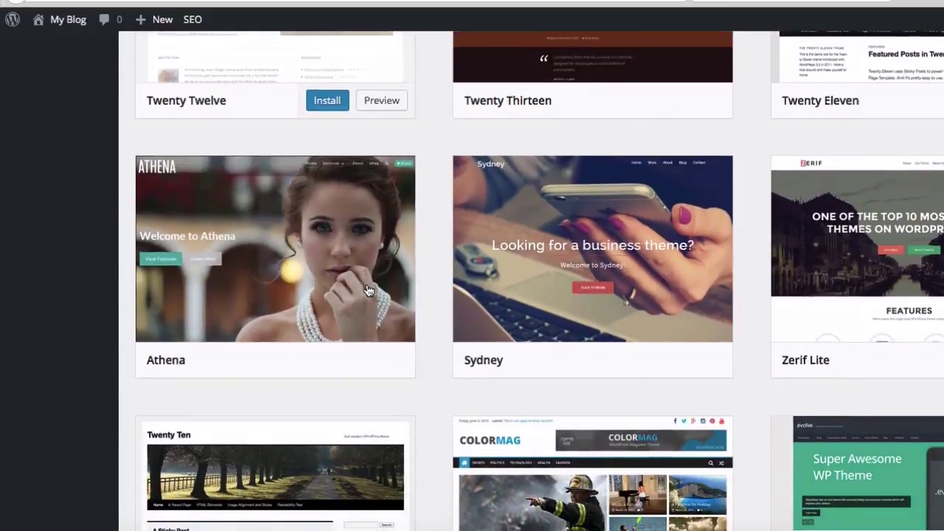
scroll(369, 292, down, 4)
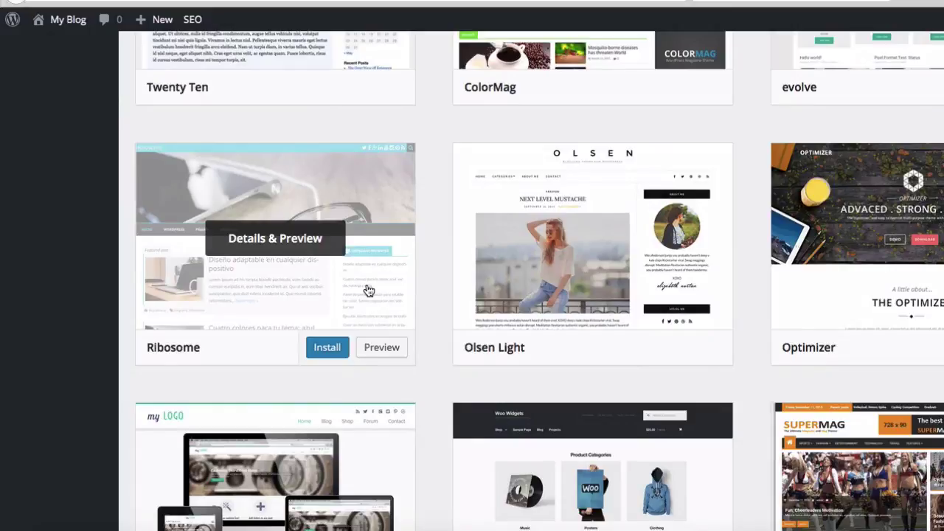
scroll(368, 291, up, 14)
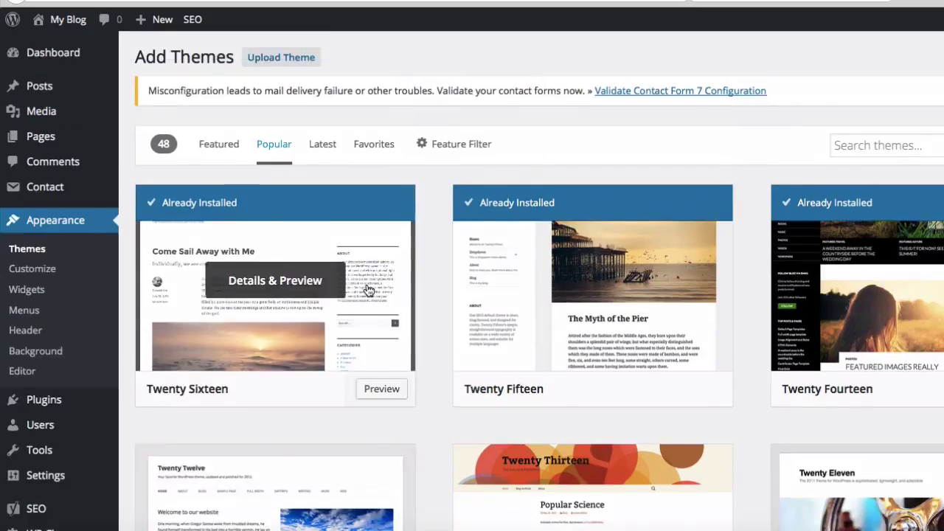
click(329, 151)
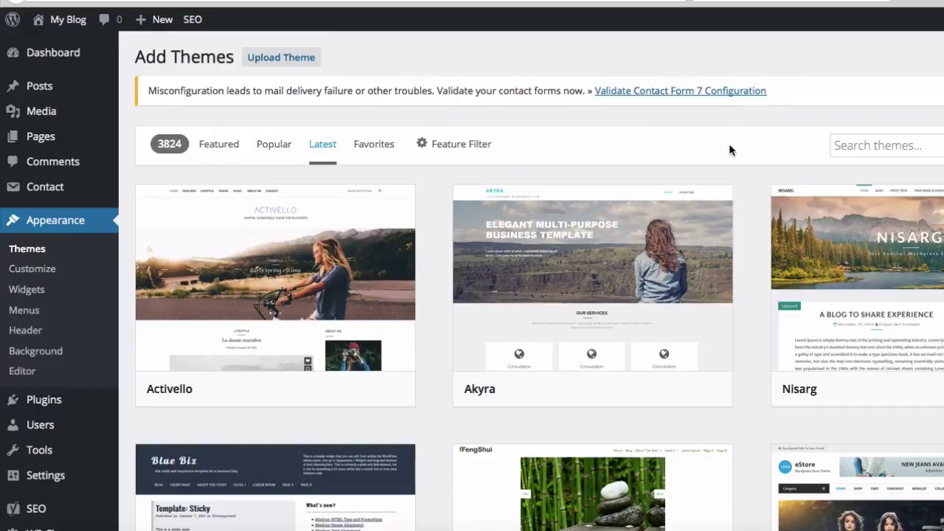
Search the theme directory for 'wedding' and look over the 11 results
click(871, 146)
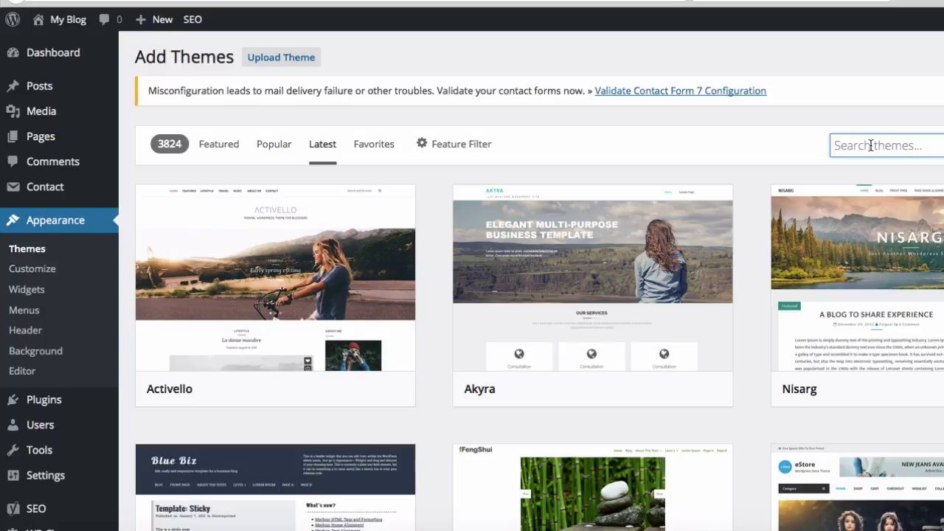
text(wedding)
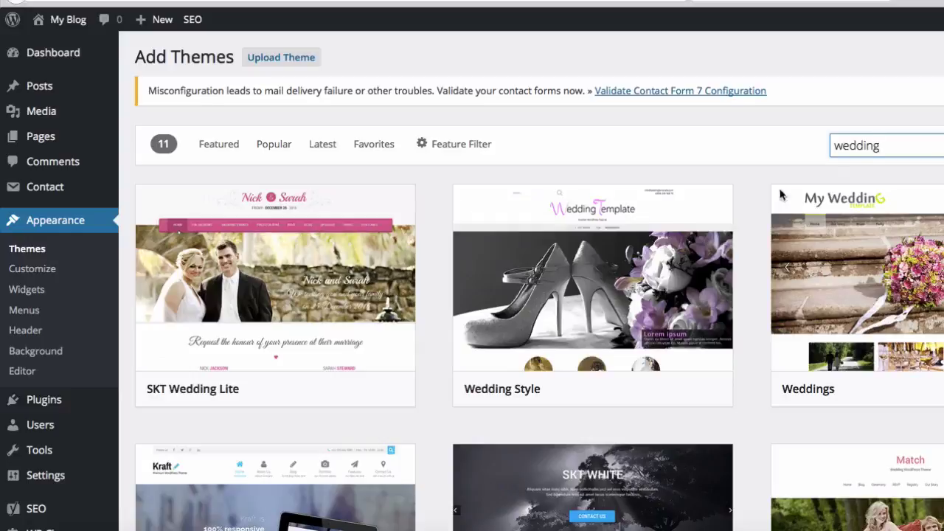
mouse_move(707, 223)
scroll(706, 222, down, 3)
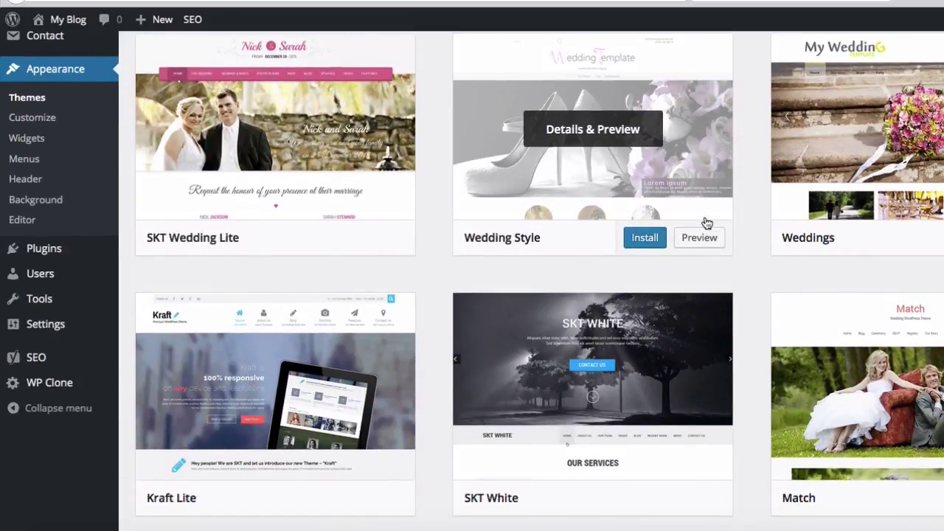
scroll(707, 223, up, 1)
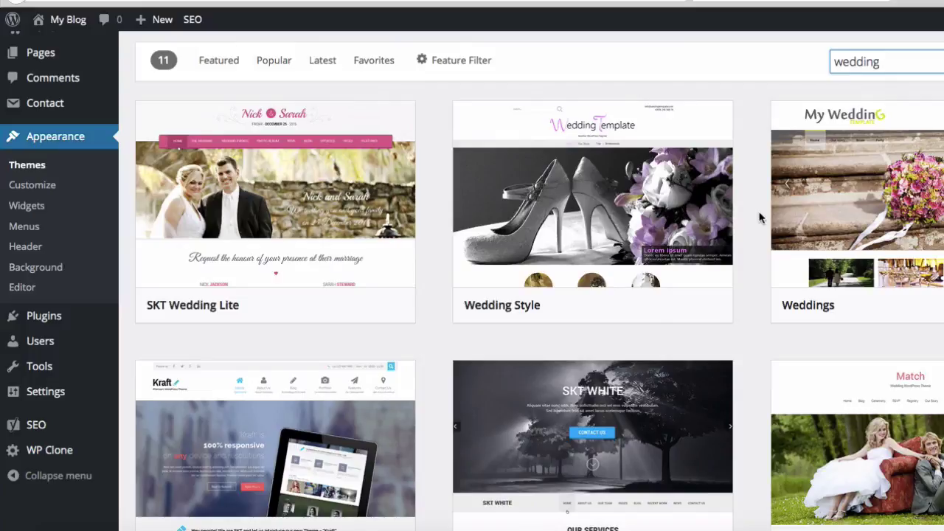
mouse_move(698, 202)
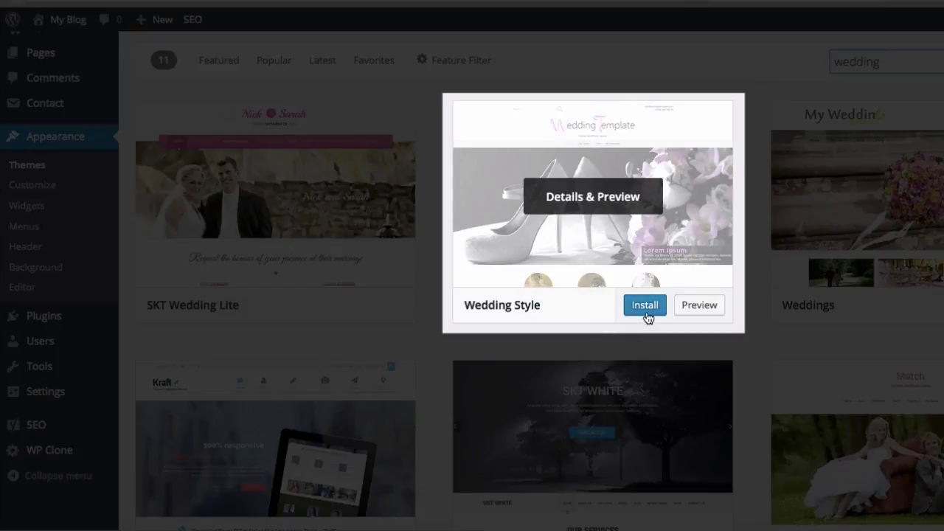
Install Wedding Style 1.0.11 and open its live preview of My Blog
click(646, 310)
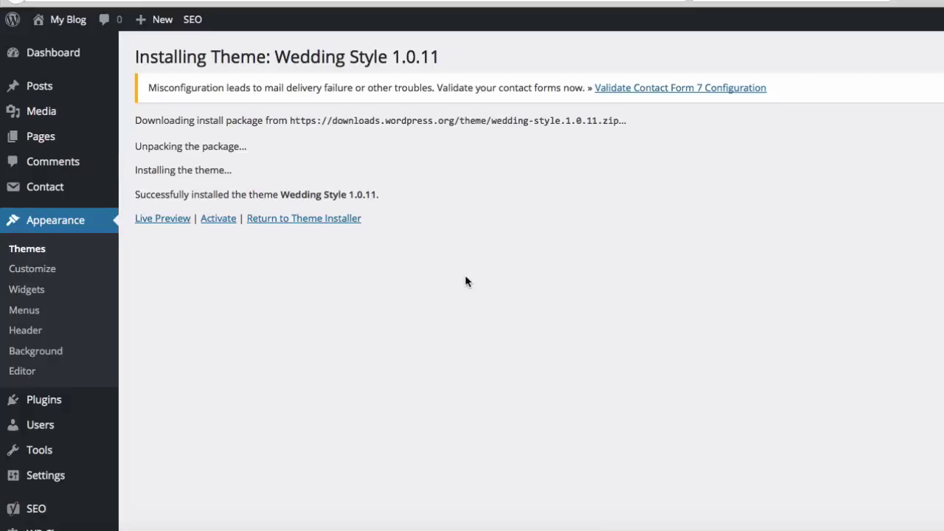
click(164, 220)
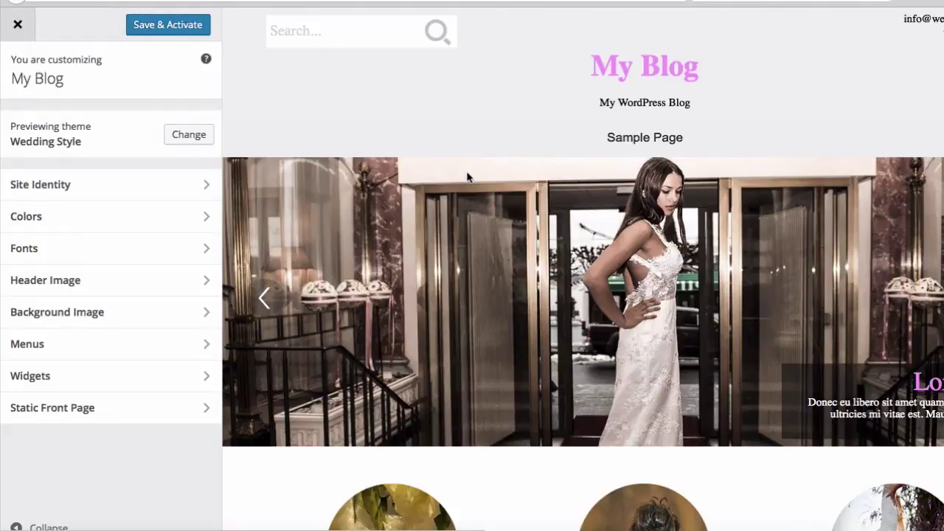
Save & Activate Wedding Style in the Customizer and scroll through the resulting front page
scroll(465, 173, down, 6)
scroll(467, 180, down, 3)
scroll(468, 179, up, 10)
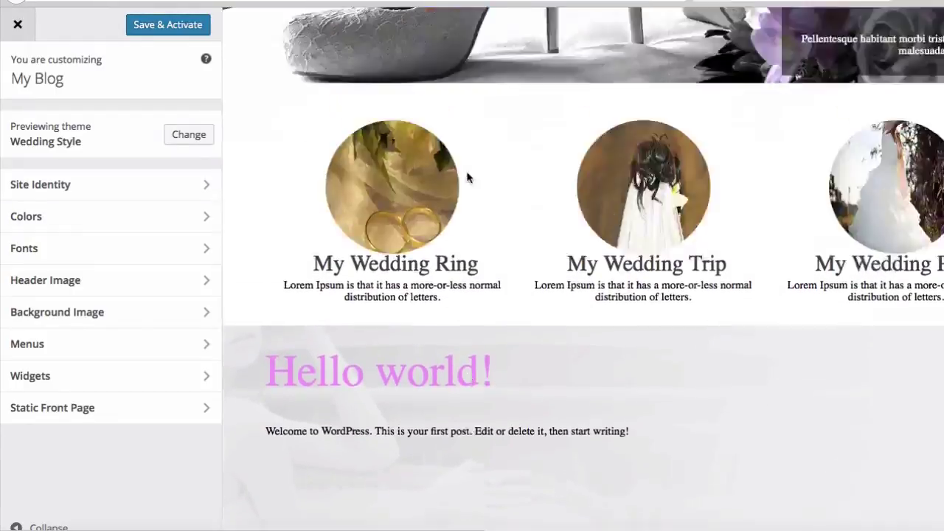
click(180, 28)
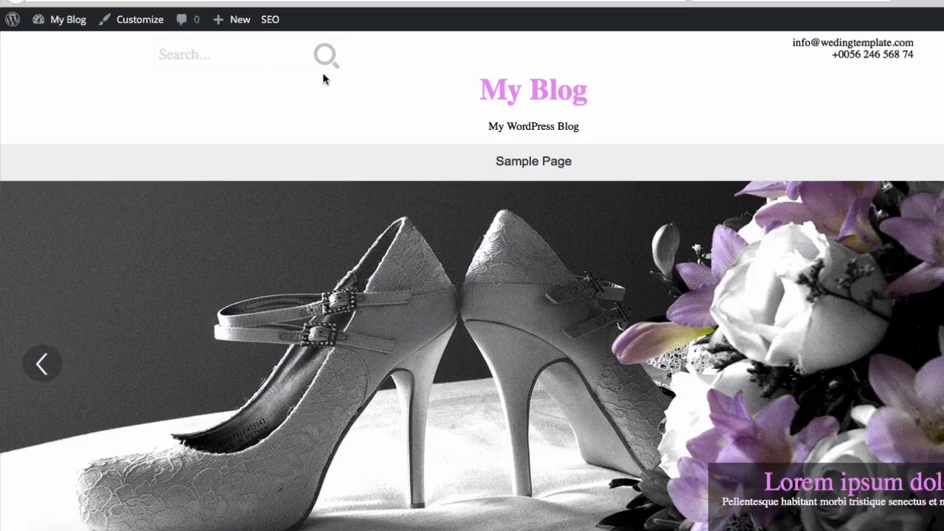
scroll(322, 72, down, 5)
scroll(322, 72, down, 5)
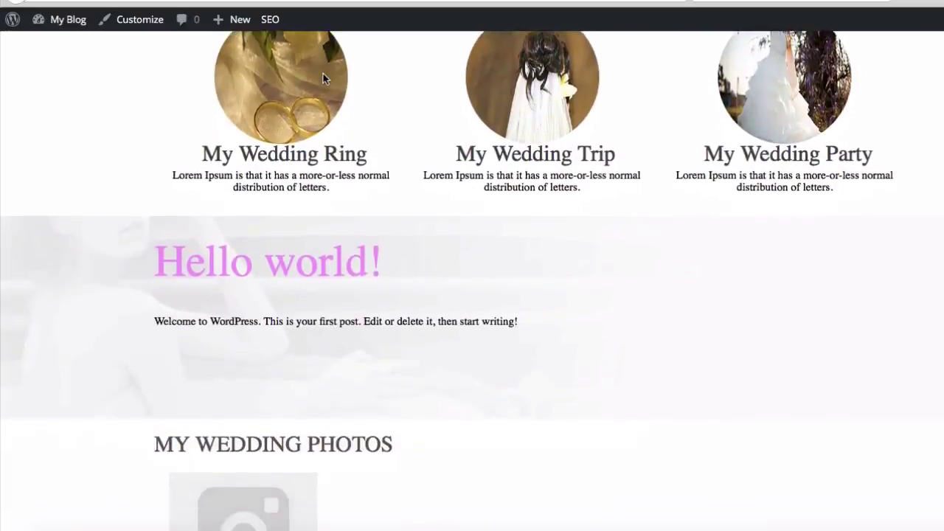
scroll(322, 72, up, 10)
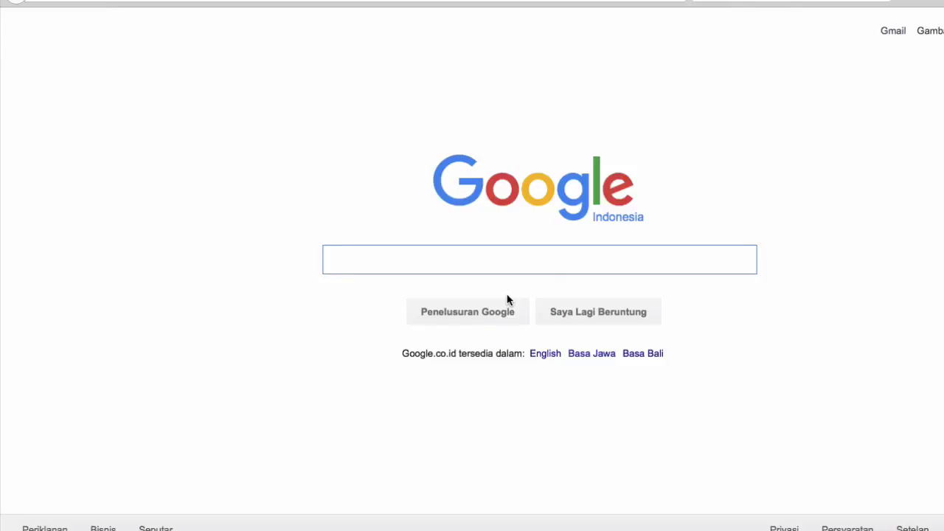
Google 'wedding wordpress theme free download' and scroll through the results
text(wed)
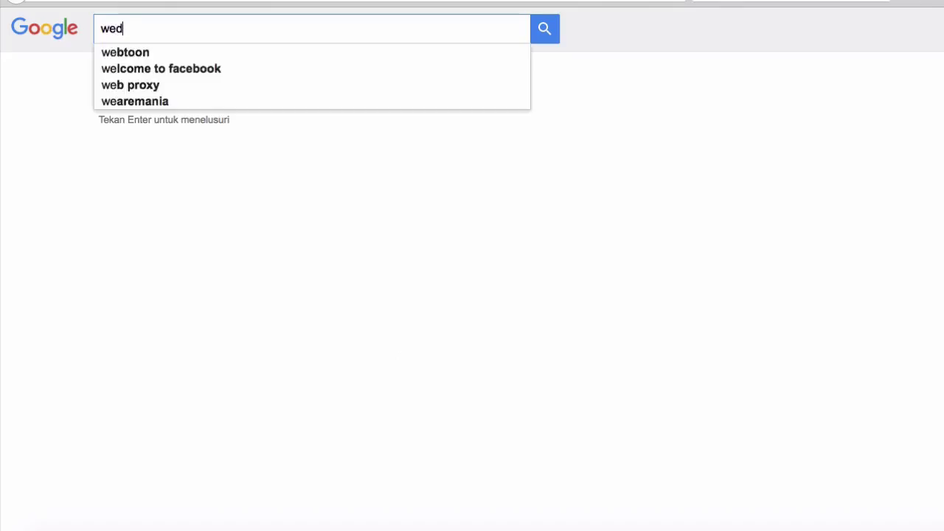
text(ding )
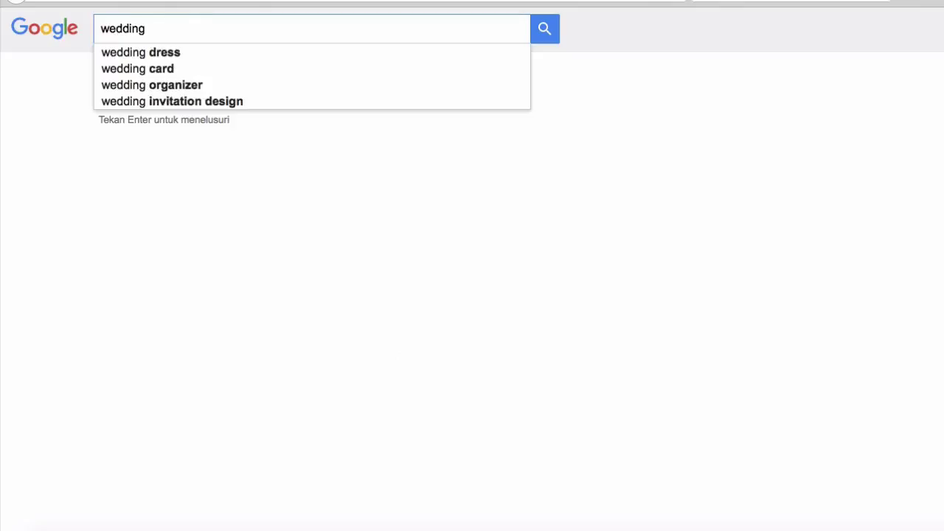
text(wordpre)
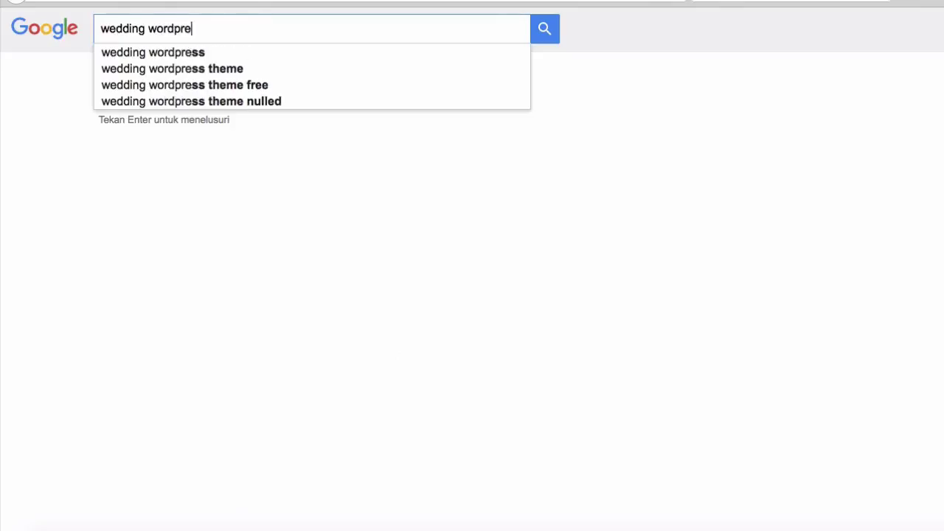
text(ss theme)
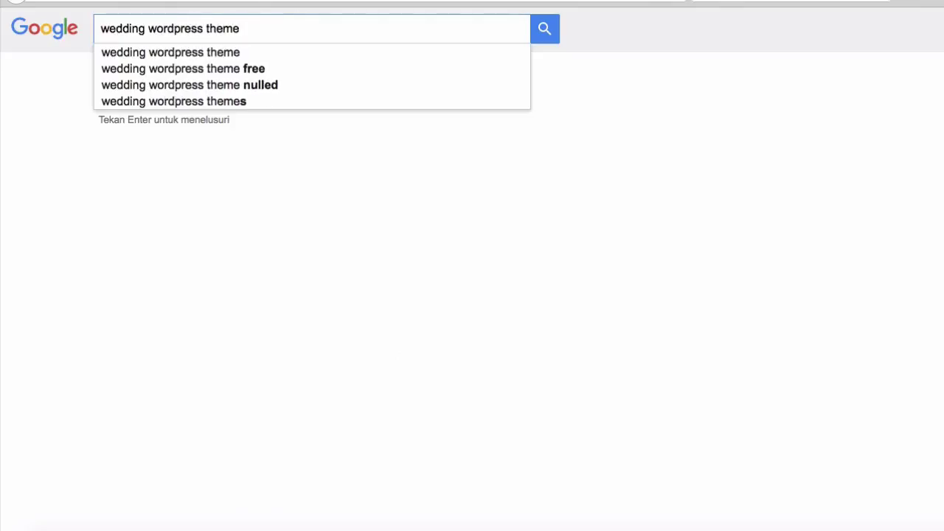
text( free download)
key(Return)
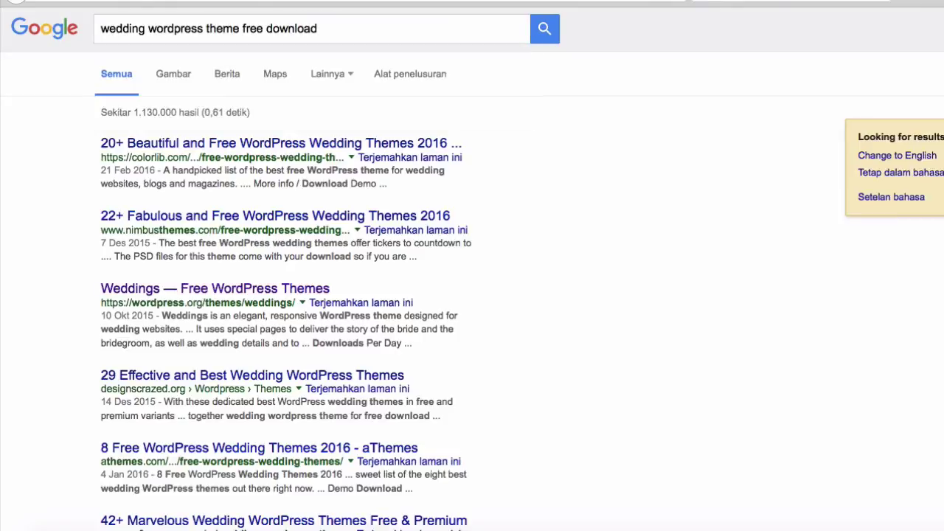
scroll(367, 389, down, 2)
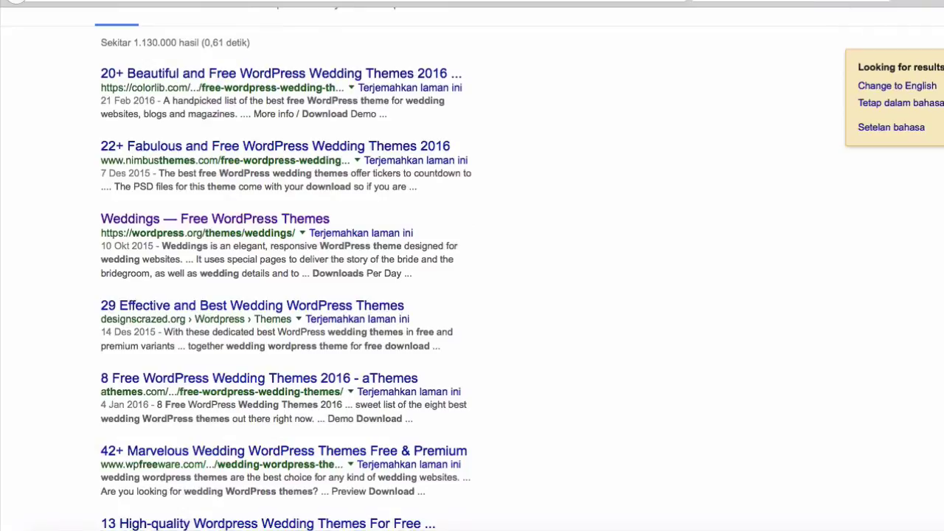
scroll(718, 156, down, 4)
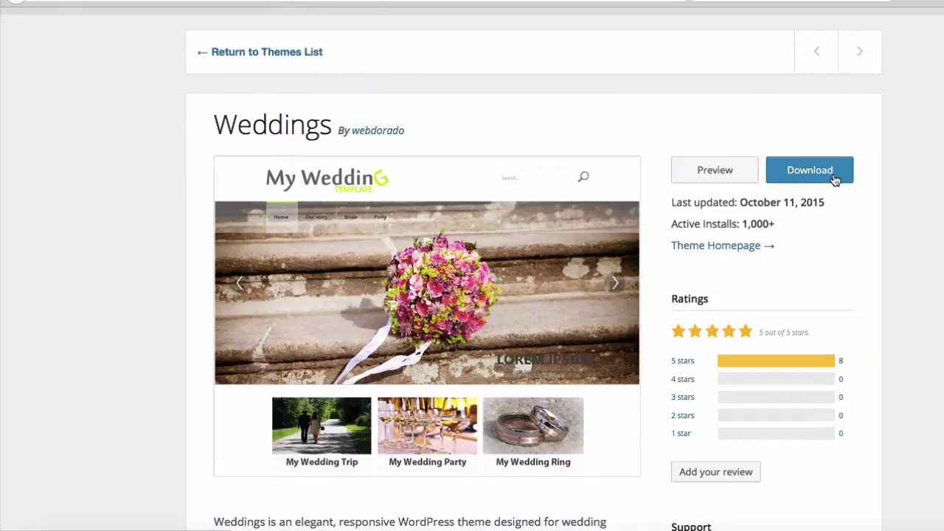
Save weddings.1.0.12.zip from the Weddings theme page to the Downloads folder
click(835, 181)
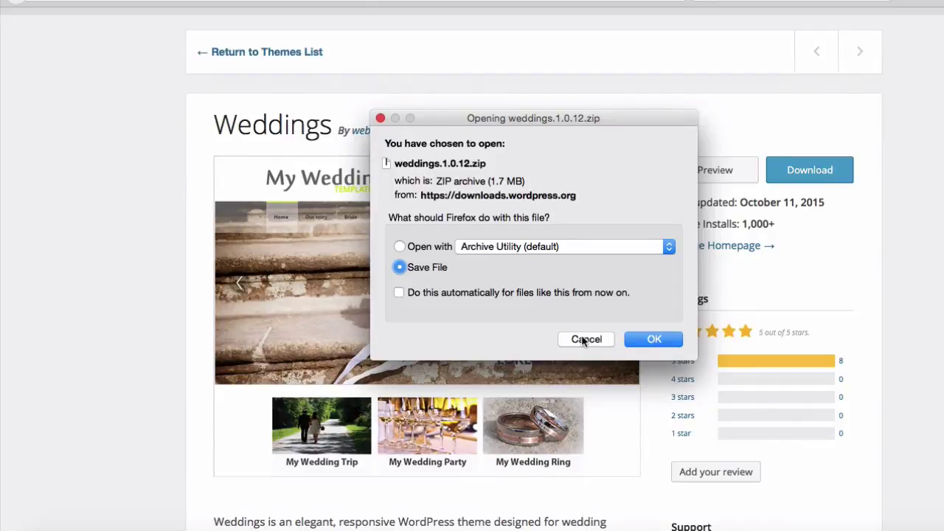
click(649, 339)
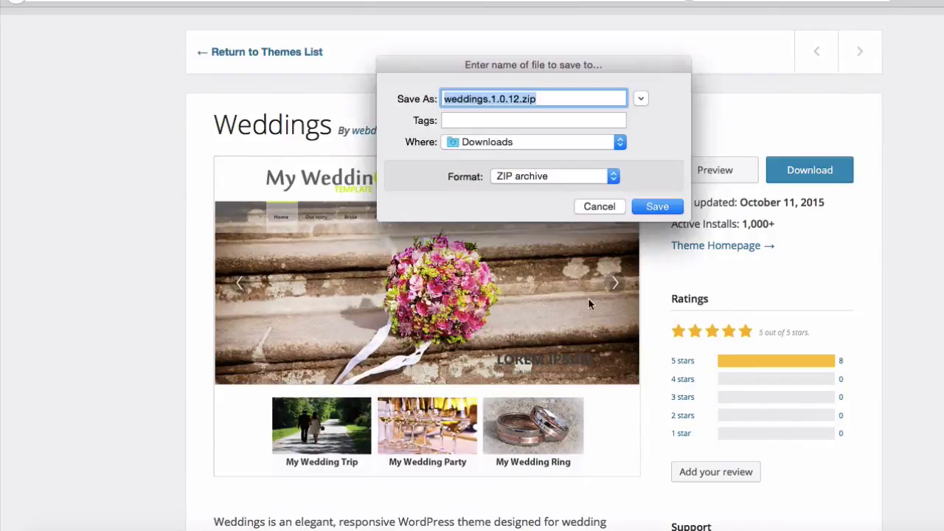
click(678, 211)
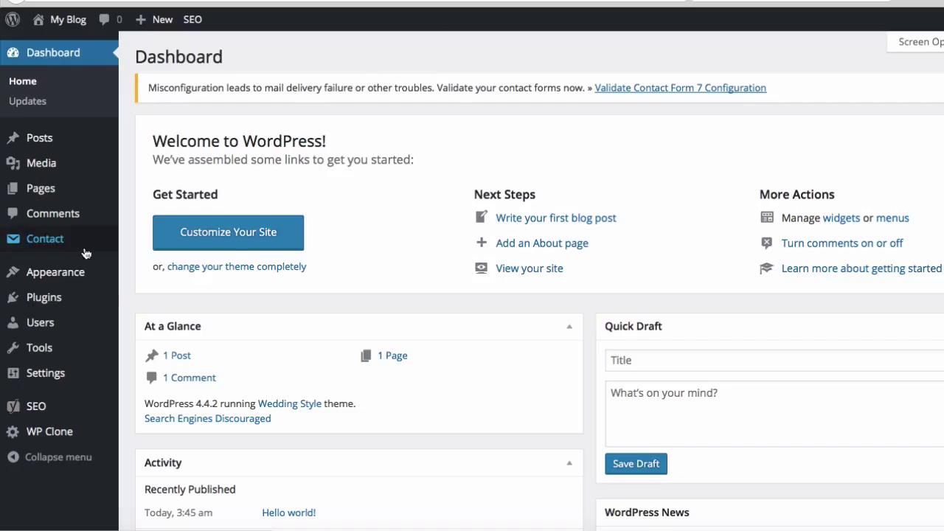
Open the Upload Theme form from Appearance > Themes > Add New
mouse_move(69, 272)
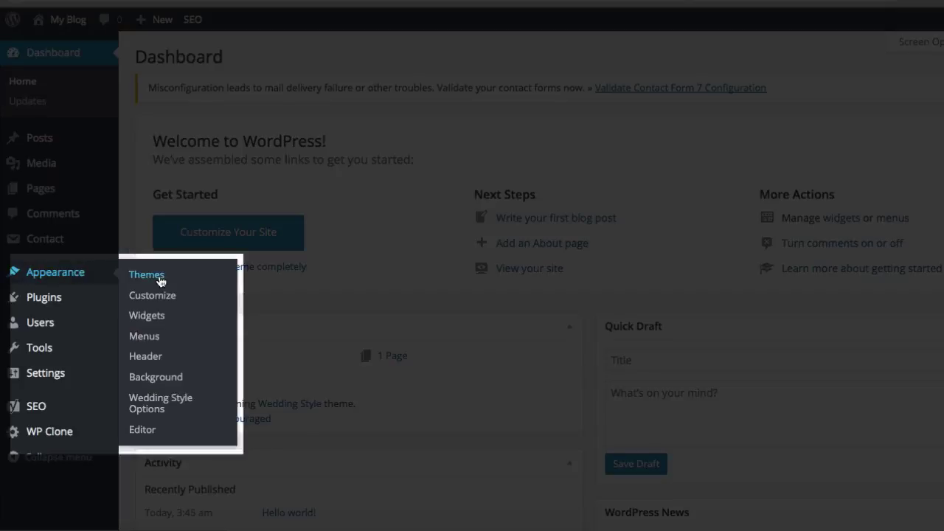
click(160, 278)
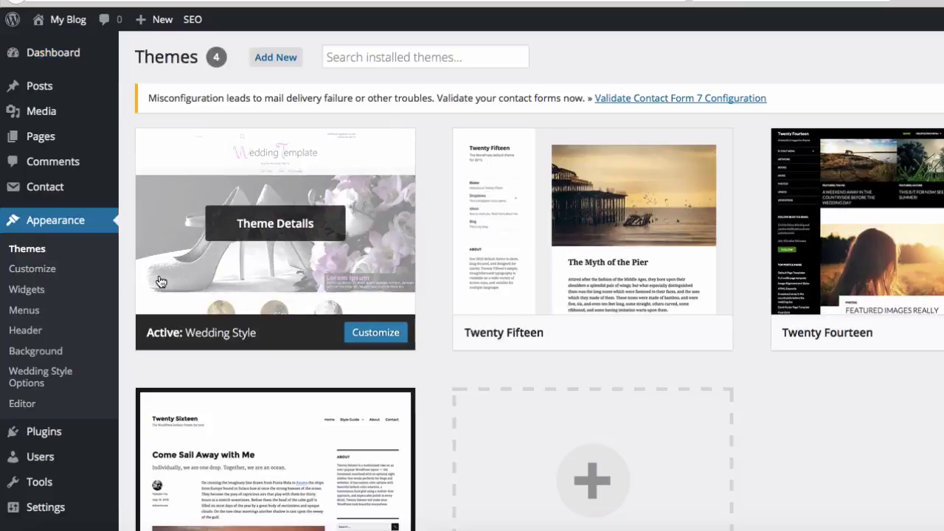
click(288, 64)
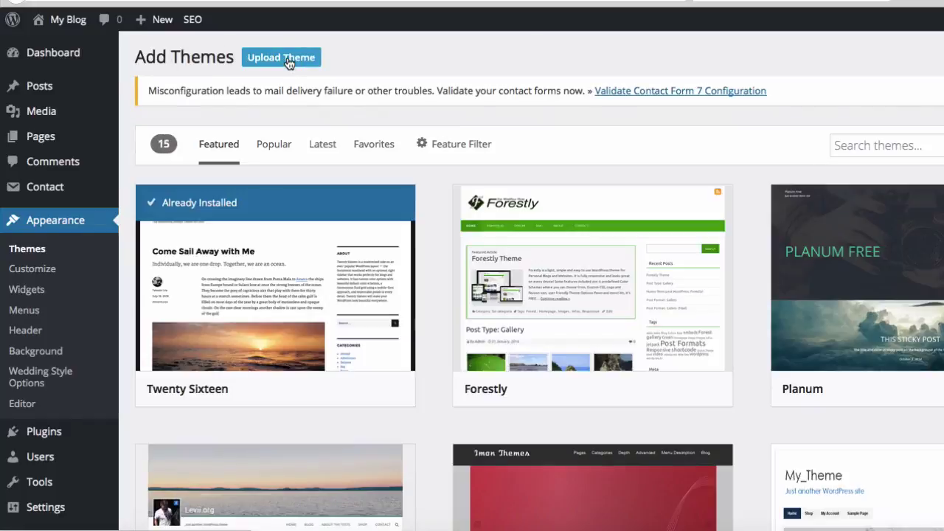
click(287, 59)
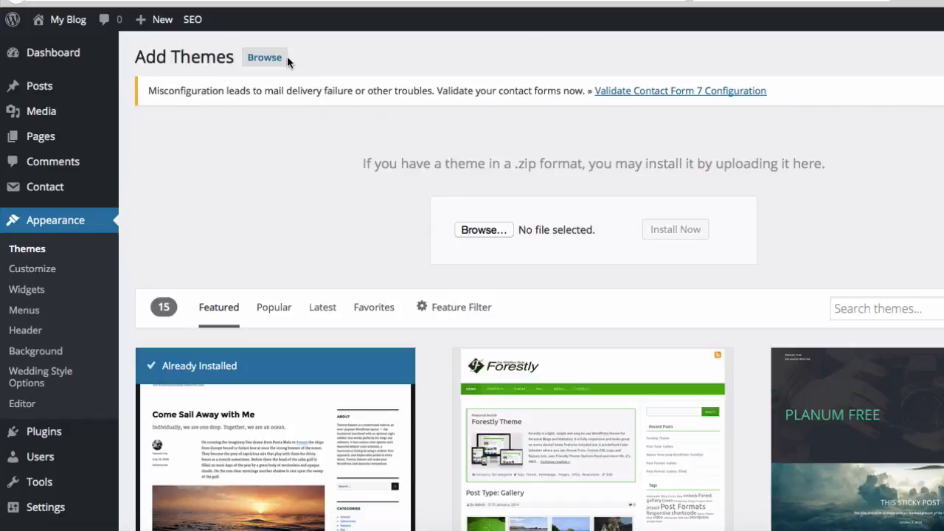
Upload weddings.1.0.12.zip from Downloads and install the Weddings theme
click(494, 235)
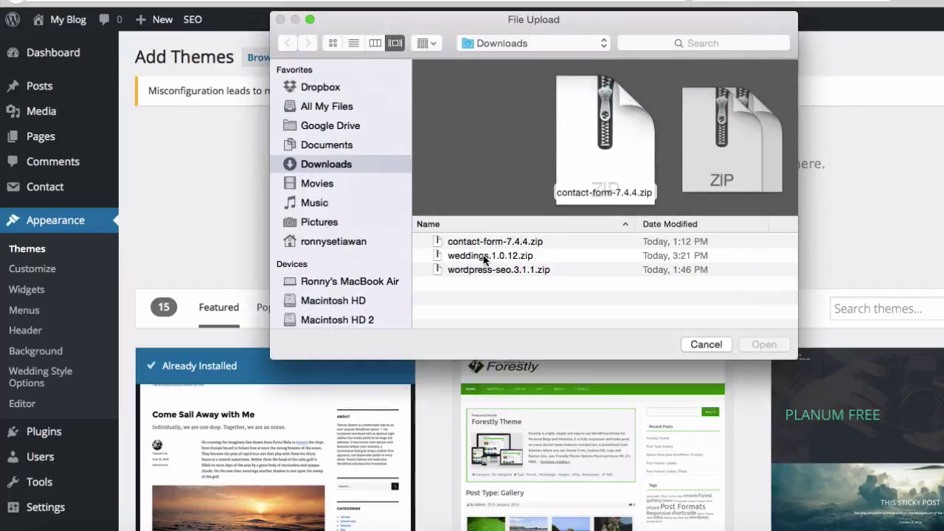
click(485, 256)
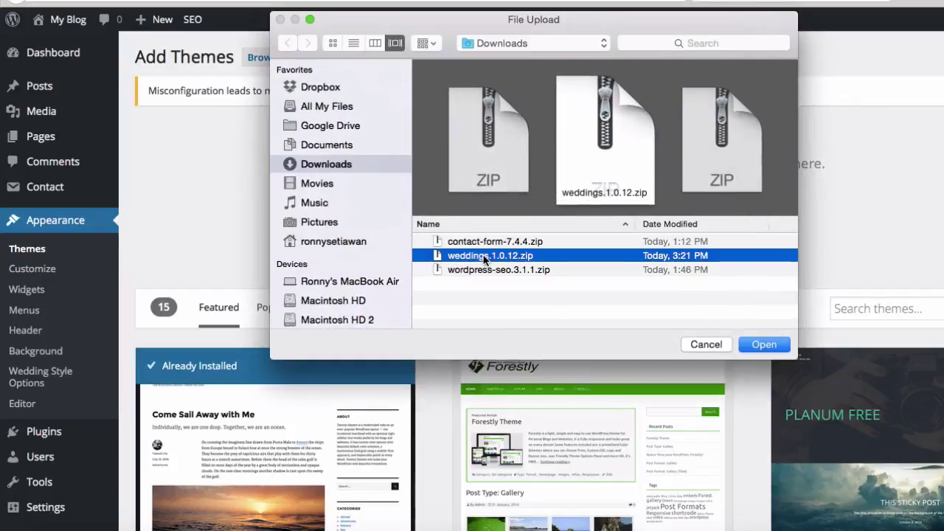
click(756, 342)
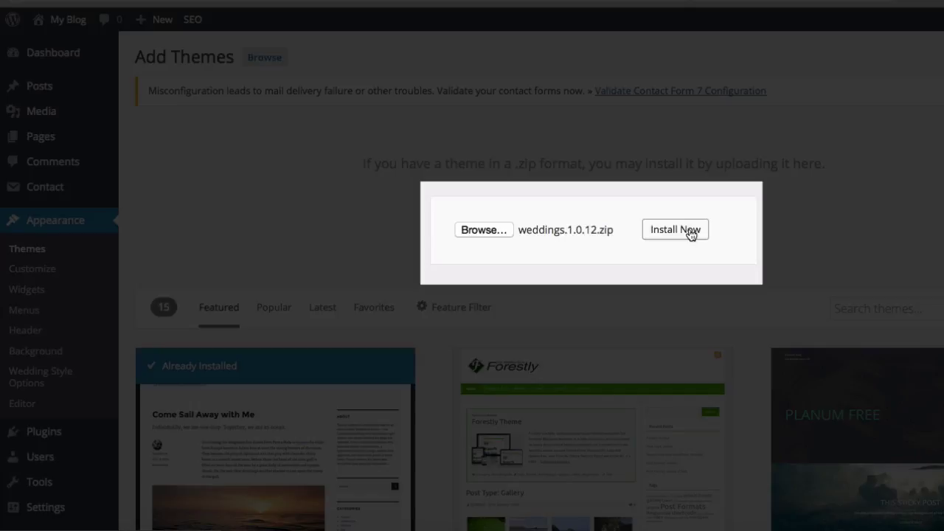
click(675, 230)
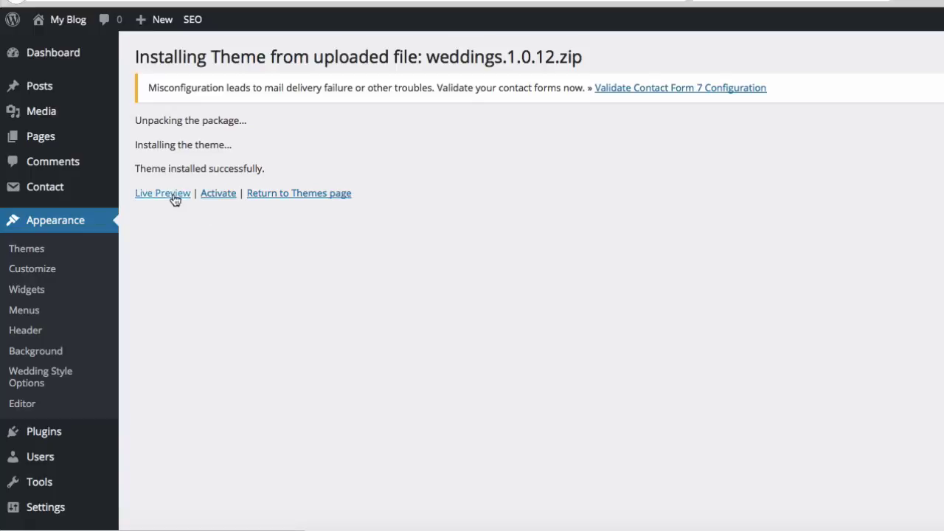
Activate the Weddings theme and scroll through its wedding-photo front page
click(216, 195)
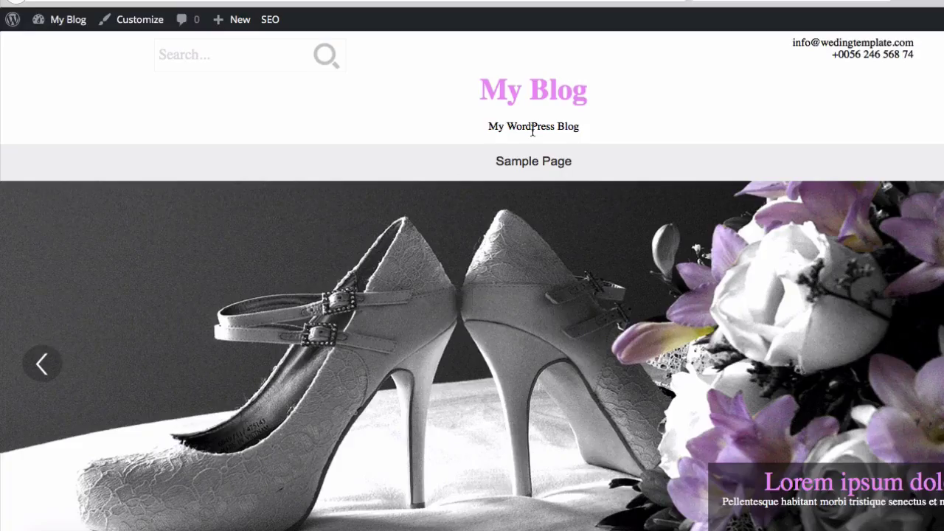
scroll(532, 132, down, 3)
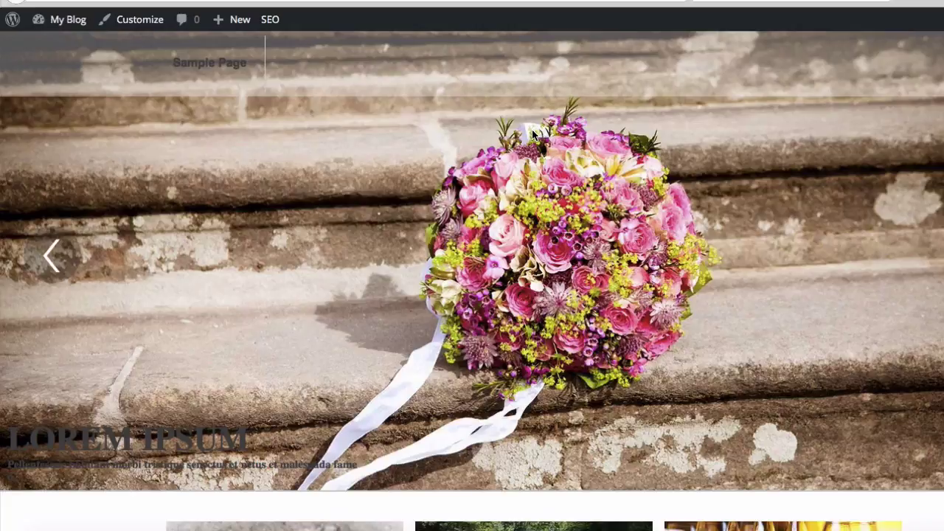
scroll(535, 132, down, 5)
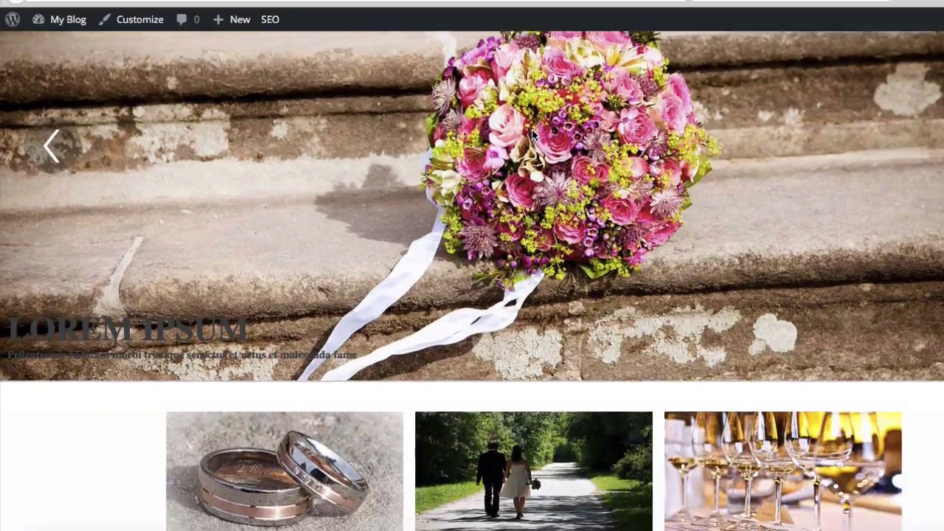
scroll(534, 135, down, 10)
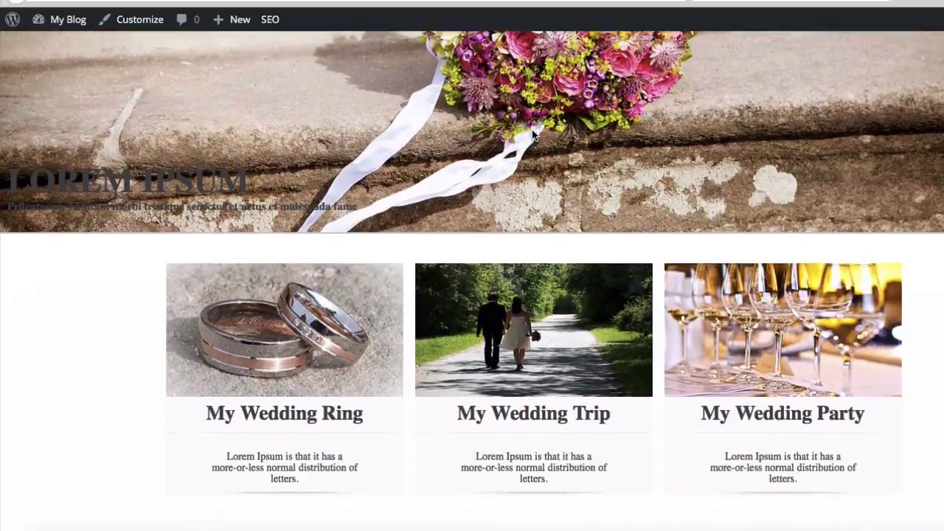
scroll(532, 129, up, 15)
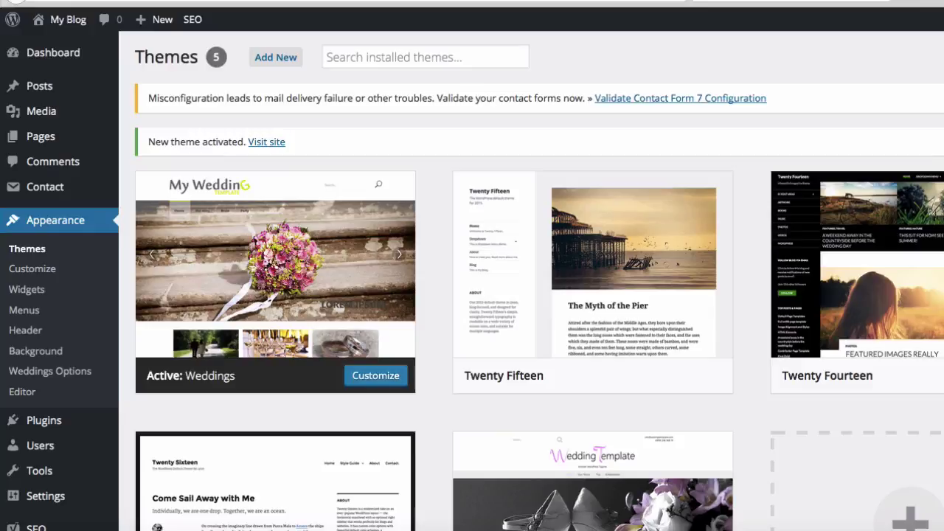
Reactivate Wedding Style from its card on the Themes page, replacing Weddings
scroll(421, 185, down, 2)
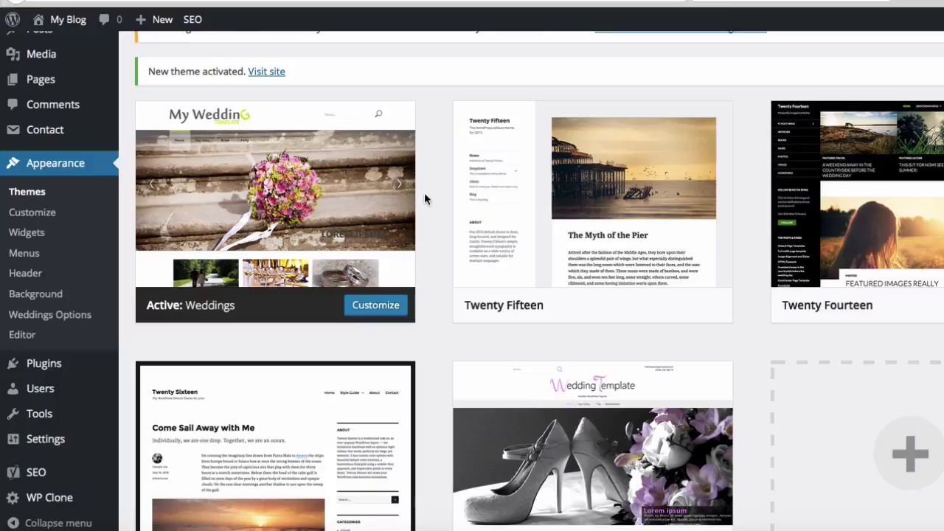
mouse_move(345, 192)
mouse_move(248, 213)
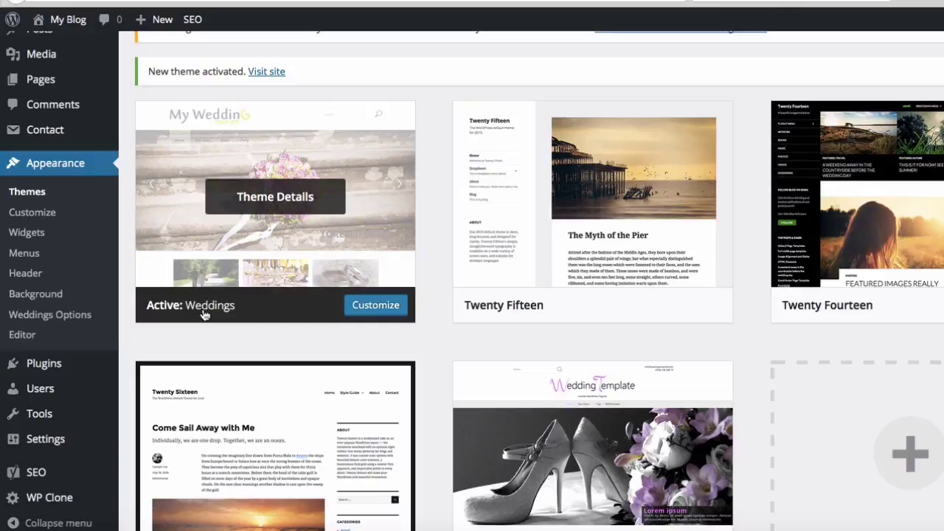
scroll(204, 313, down, 3)
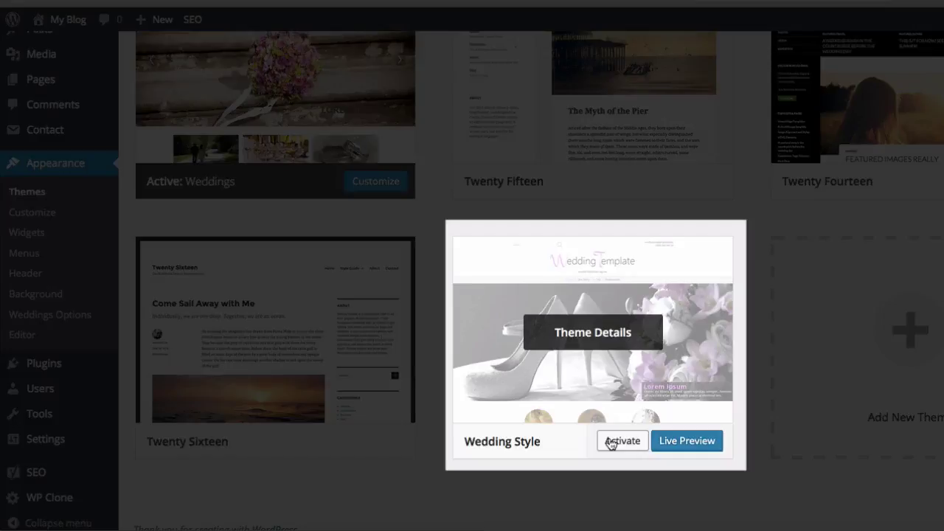
click(610, 443)
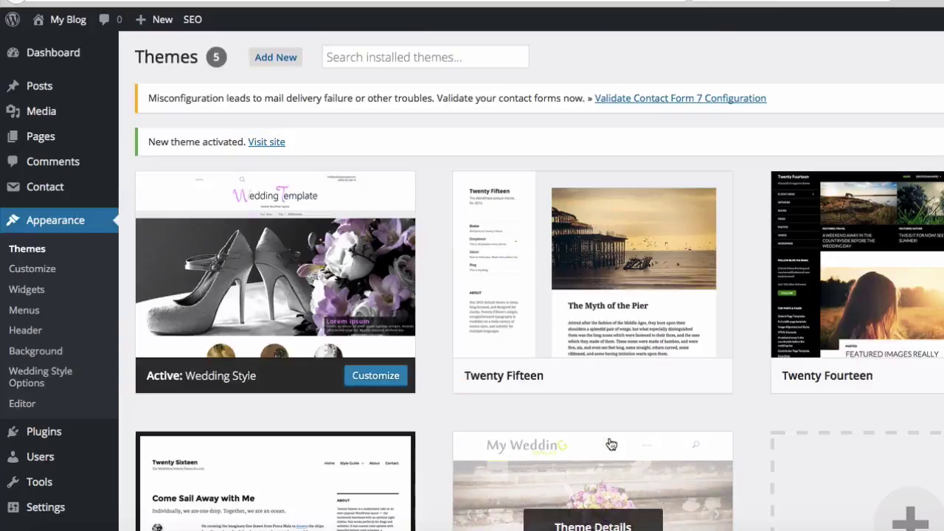
scroll(611, 444, down, 3)
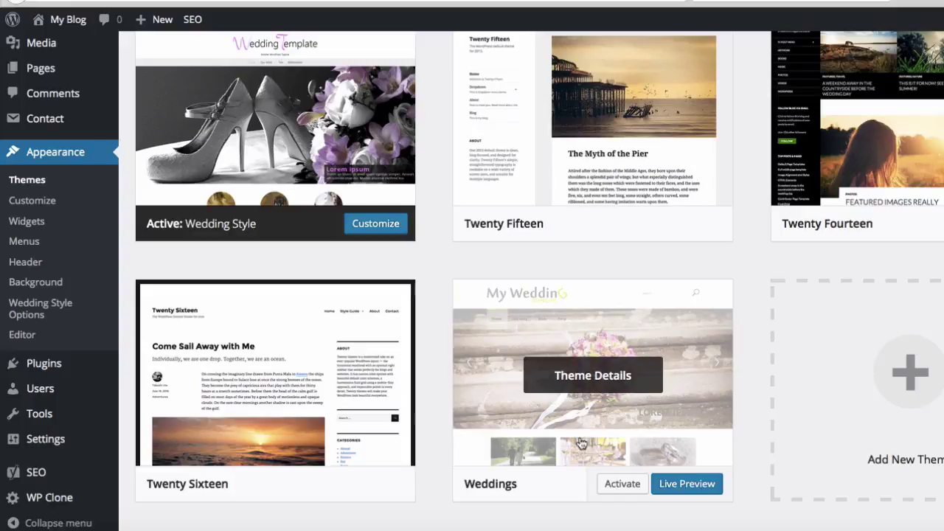
Delete the Weddings theme from its Theme Details panel and confirm the deletion
click(604, 375)
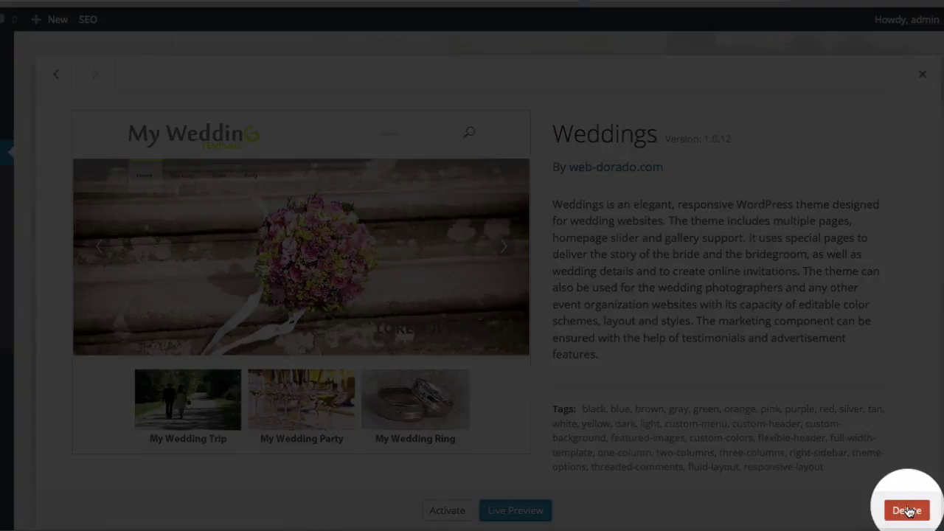
click(908, 511)
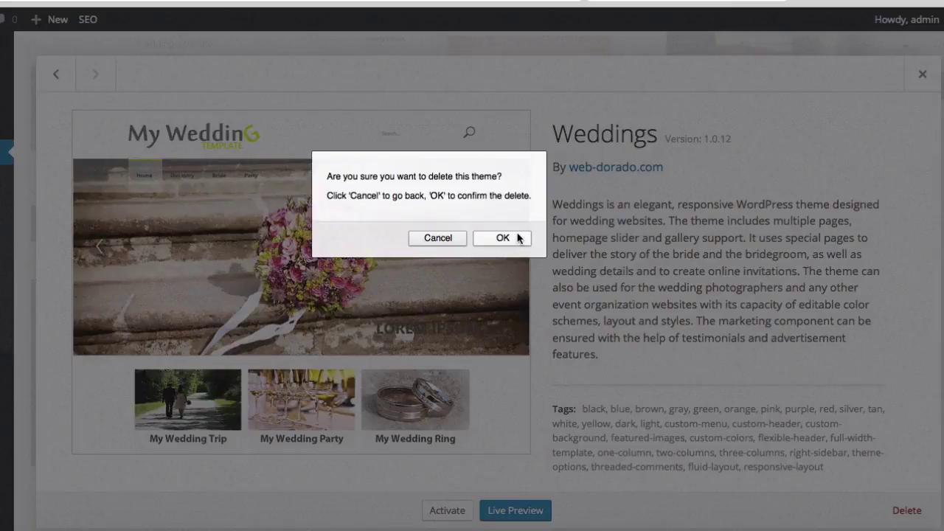
click(519, 237)
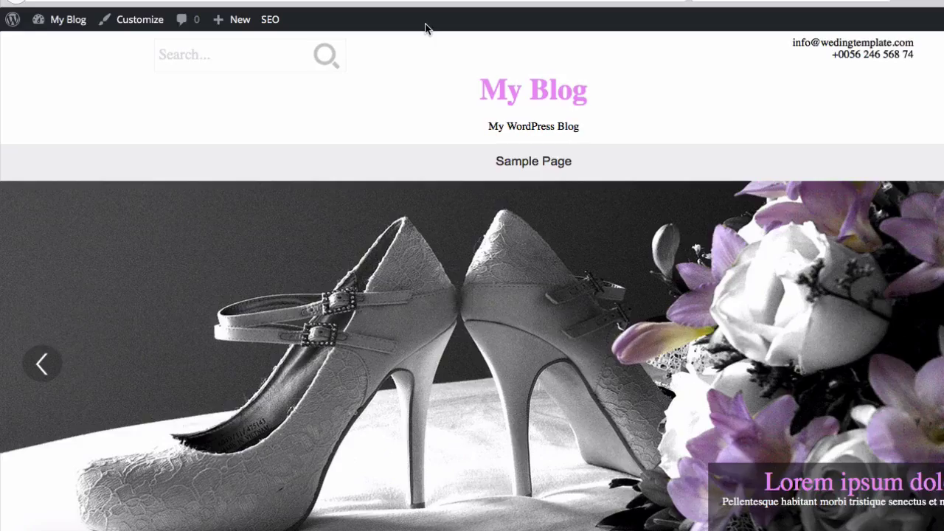
Scroll through the live blog's front page in the Wedding Style theme
scroll(425, 28, down, 10)
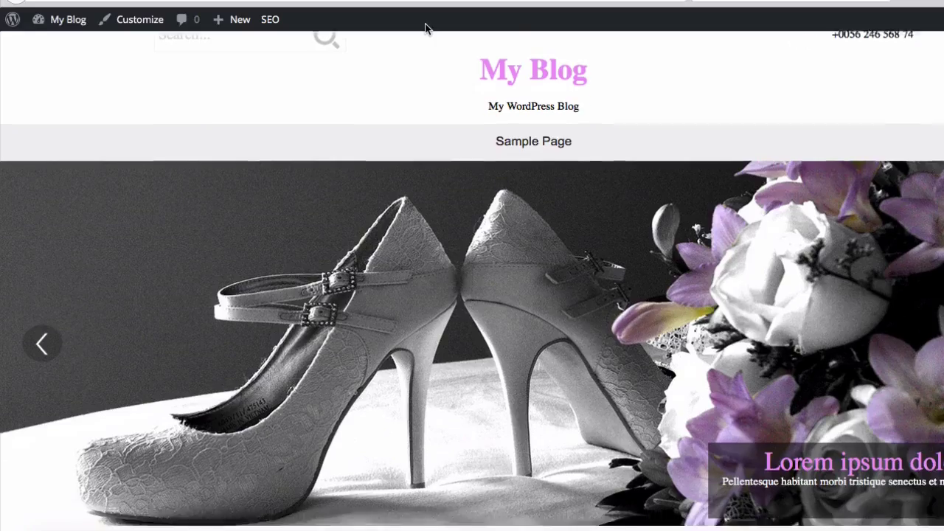
scroll(425, 28, up, 10)
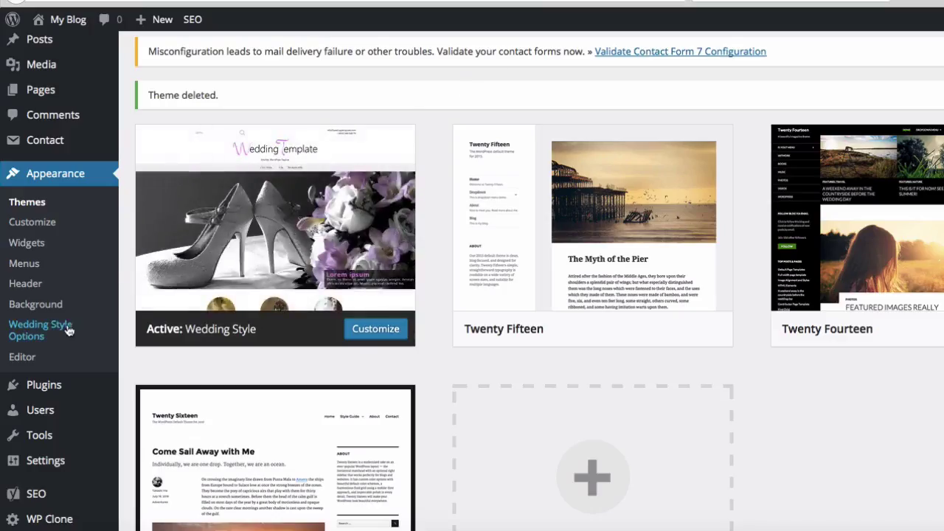
scroll(68, 330, down, 1)
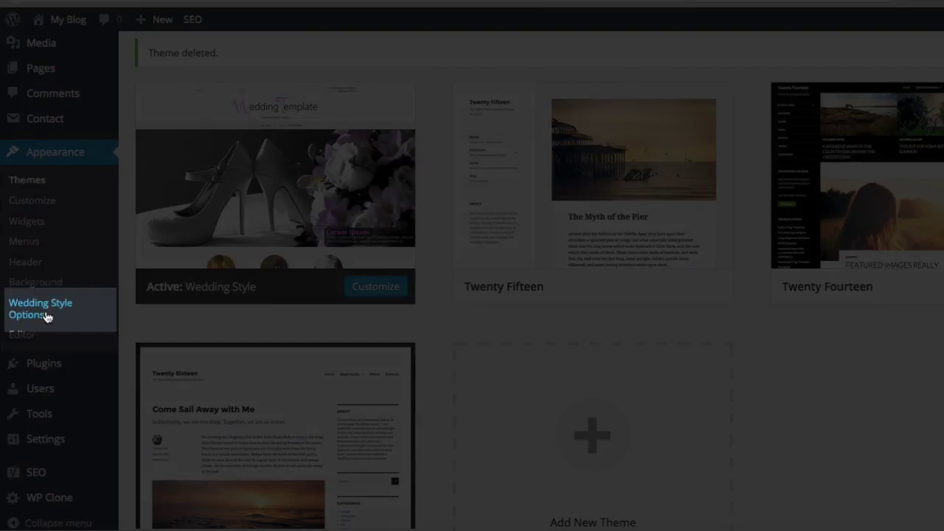
In Wedding Style Options, set the default layout to left sidebar, then switch to PowerPoint
click(45, 317)
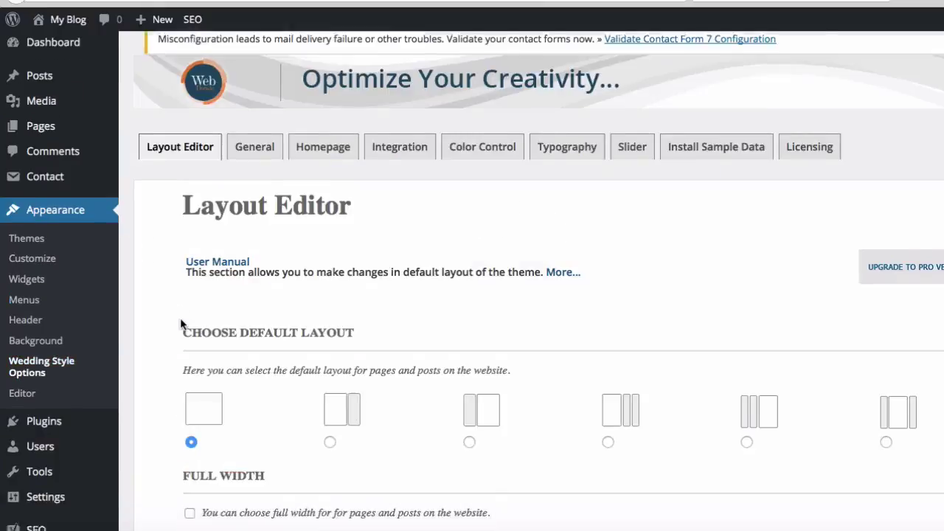
scroll(183, 325, down, 1)
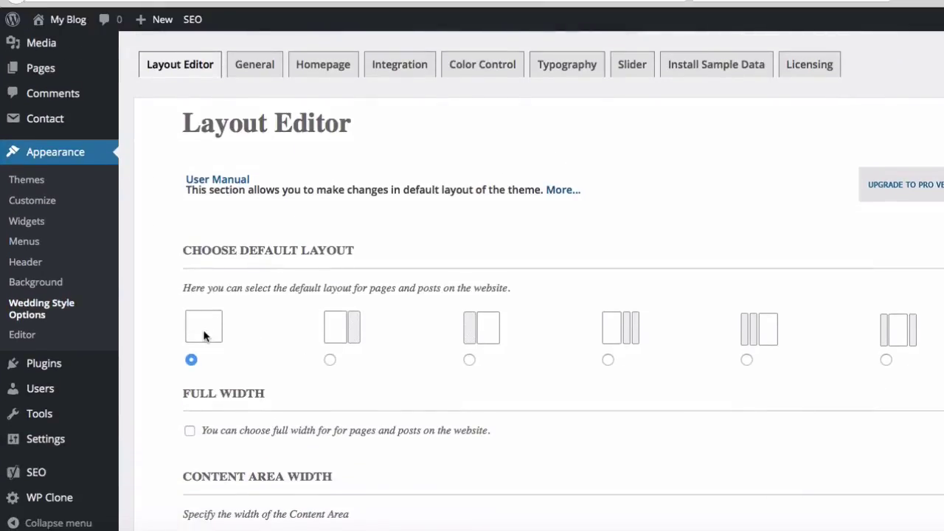
scroll(204, 336, up, 1)
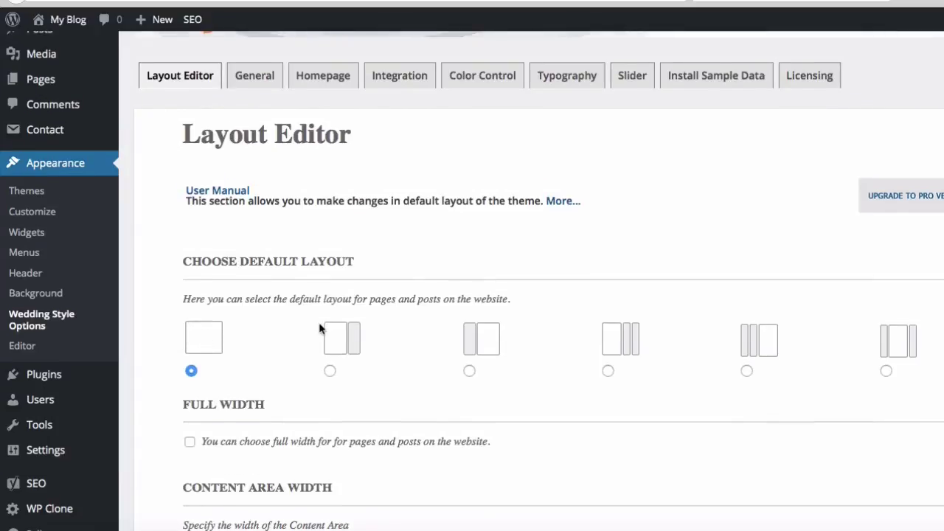
click(330, 370)
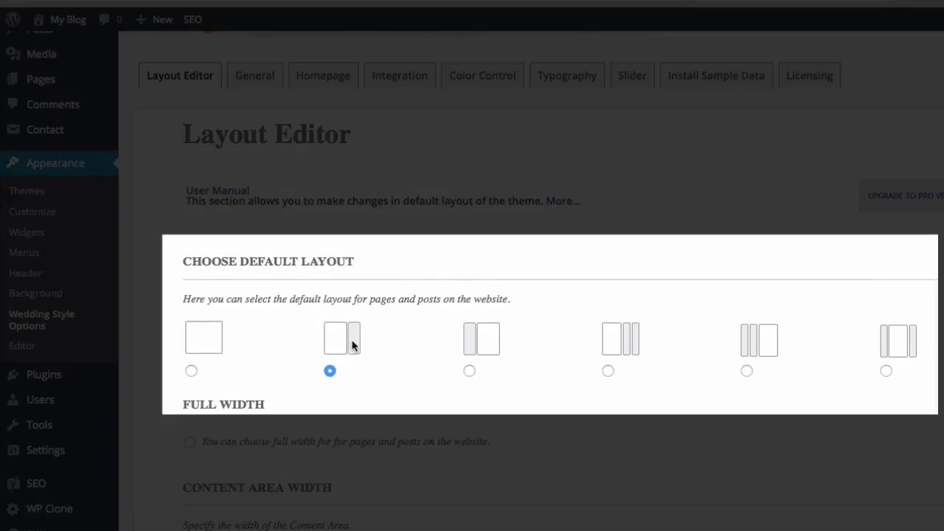
click(472, 371)
scroll(474, 376, down, 5)
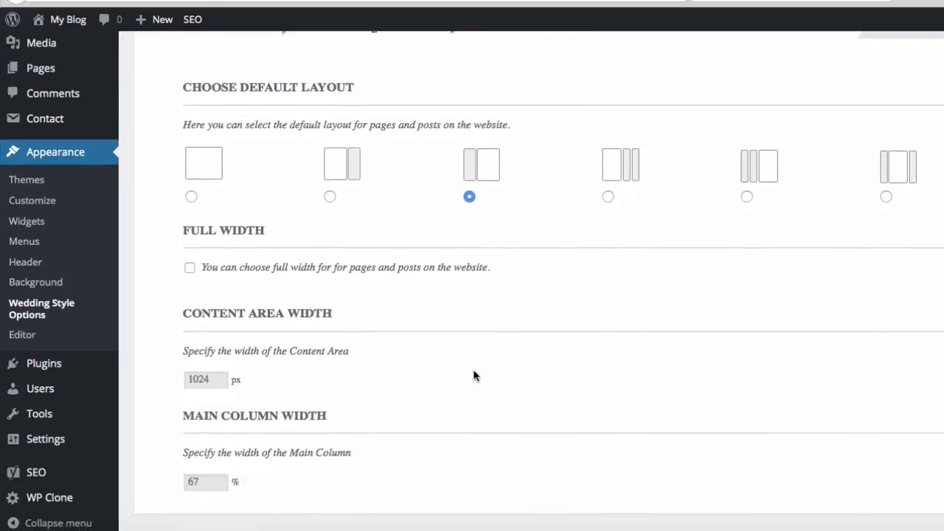
scroll(473, 377, up, 2)
scroll(474, 376, up, 3)
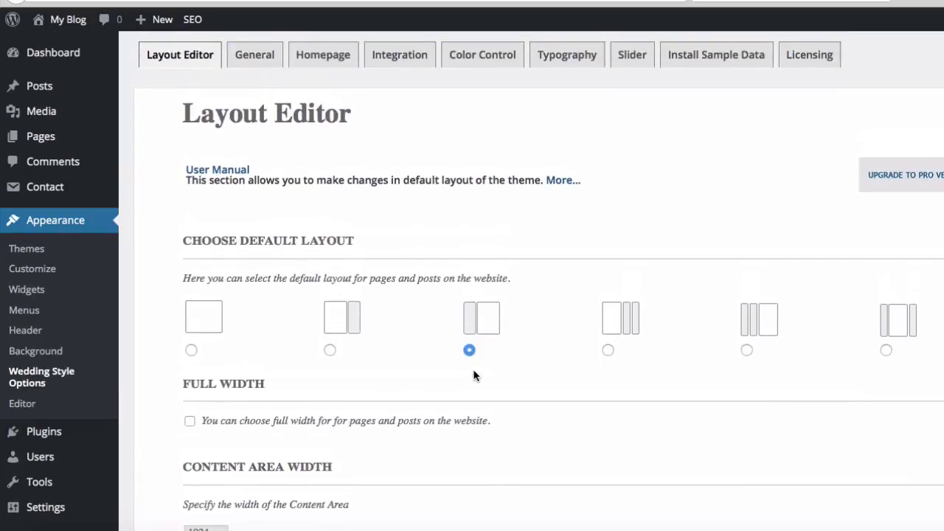
scroll(474, 376, up, 2)
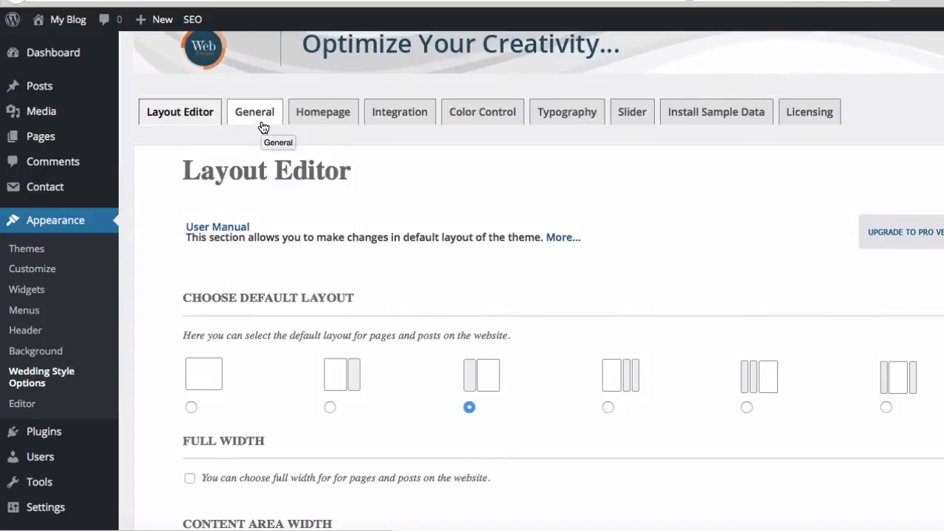
scroll(263, 127, up, 1)
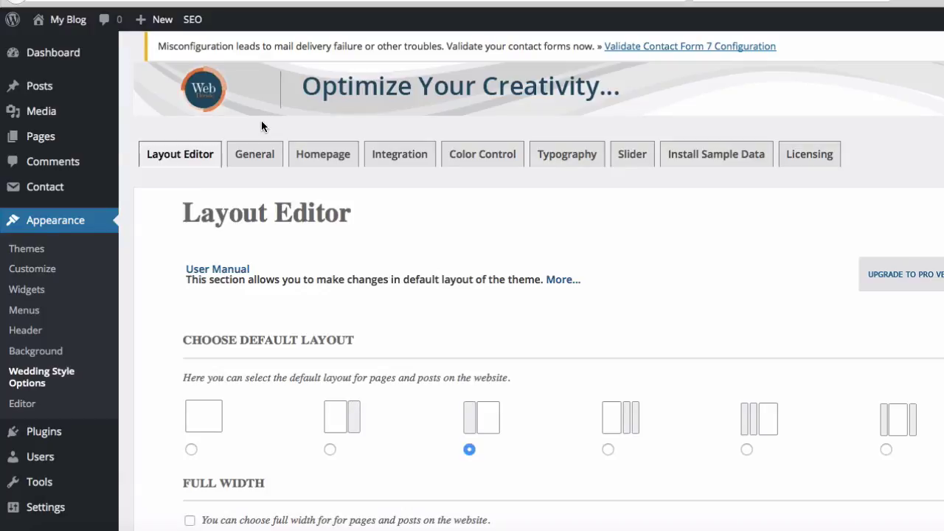
key(super+Tab)
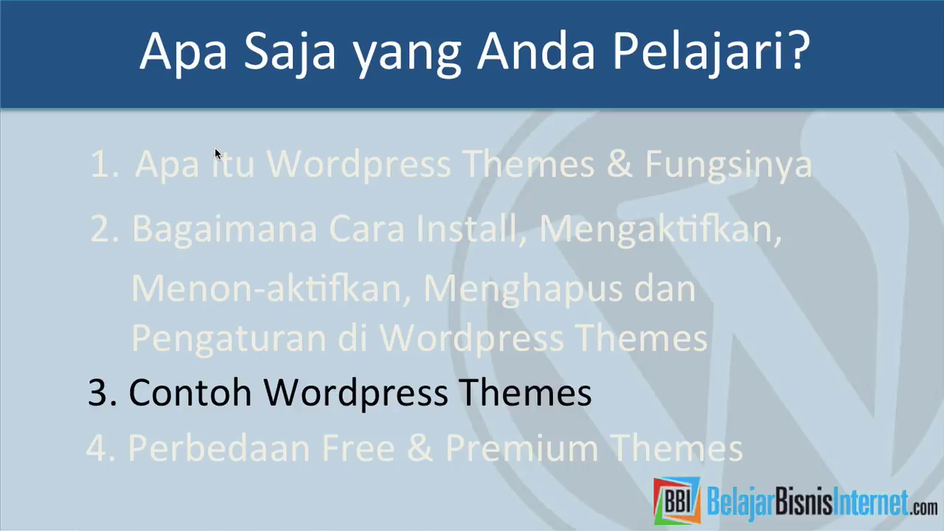
Switch to Firefox showing the BelajarBisnisInternet.com homepage
key(super+Tab)
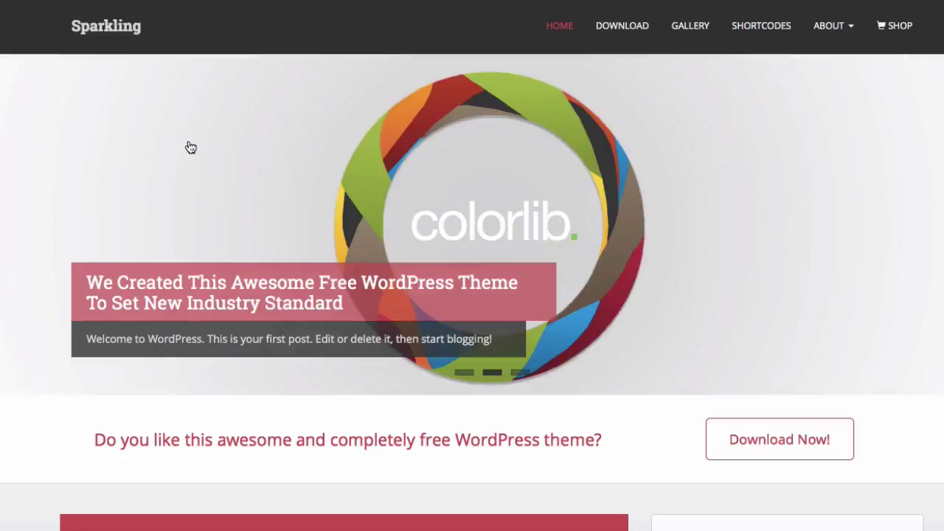
Scroll the Sparkling demo homepage from the slider down to its footer
scroll(188, 148, down, 4)
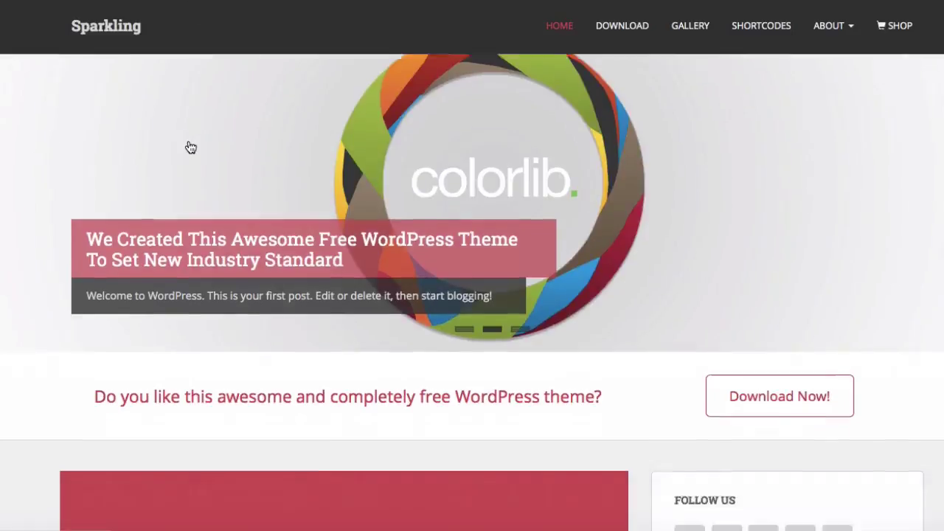
scroll(191, 148, down, 7)
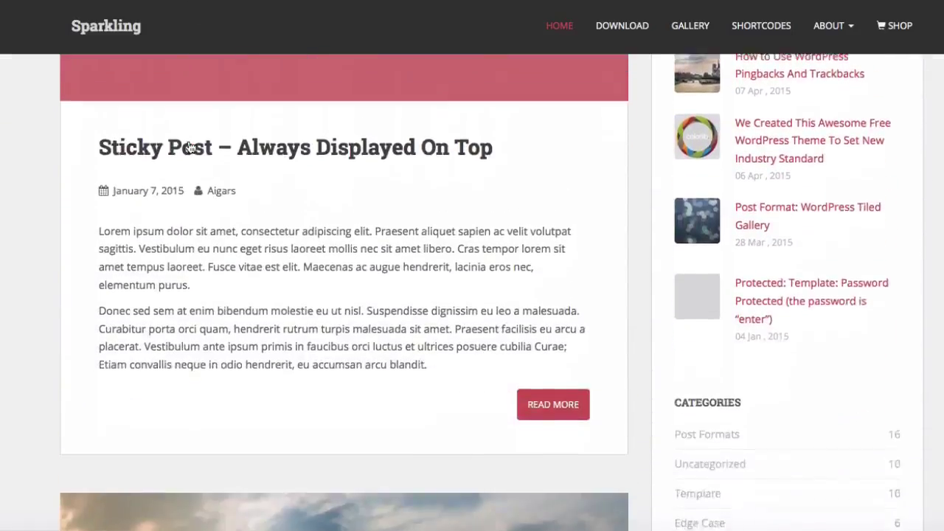
scroll(189, 146, down, 3)
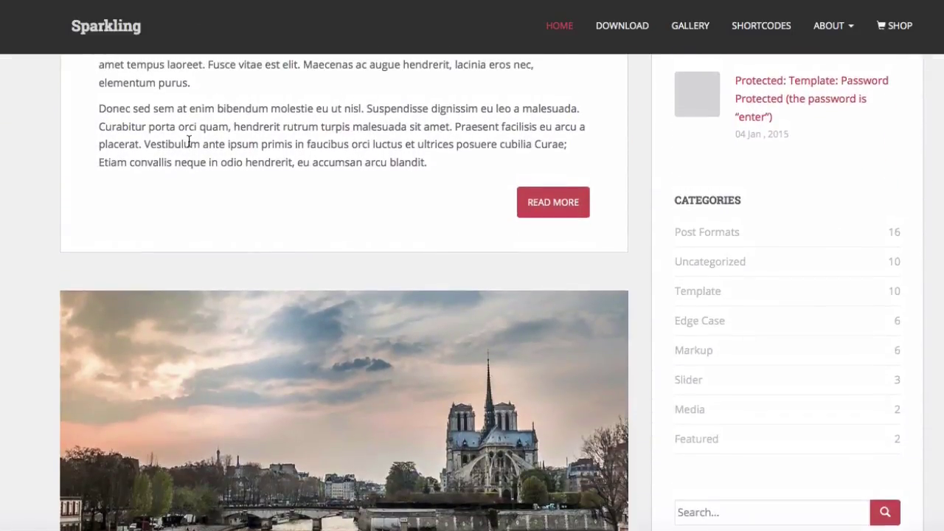
scroll(189, 144, down, 6)
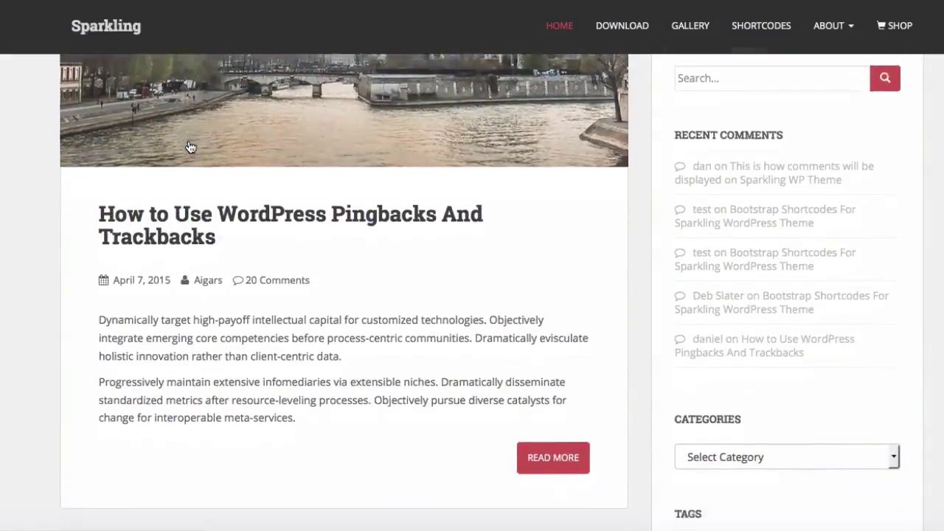
scroll(189, 146, down, 3)
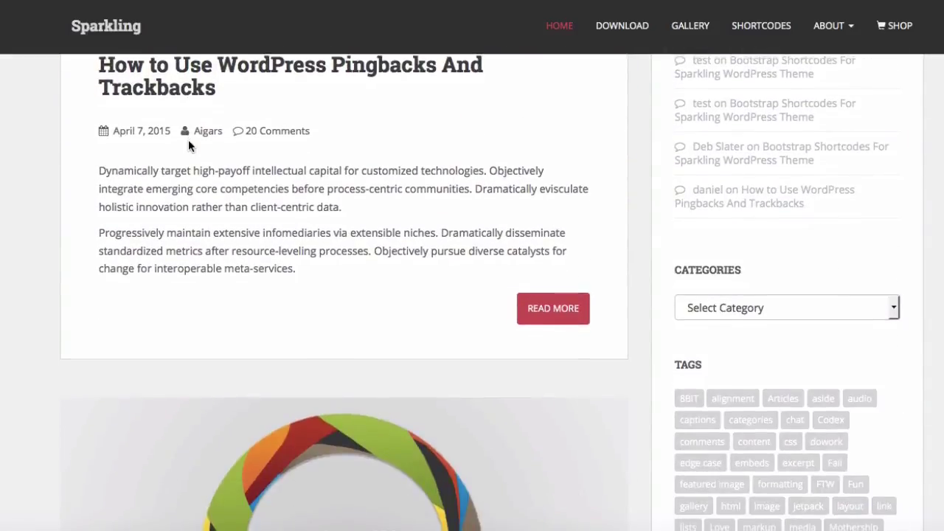
scroll(189, 147, down, 4)
scroll(189, 145, down, 6)
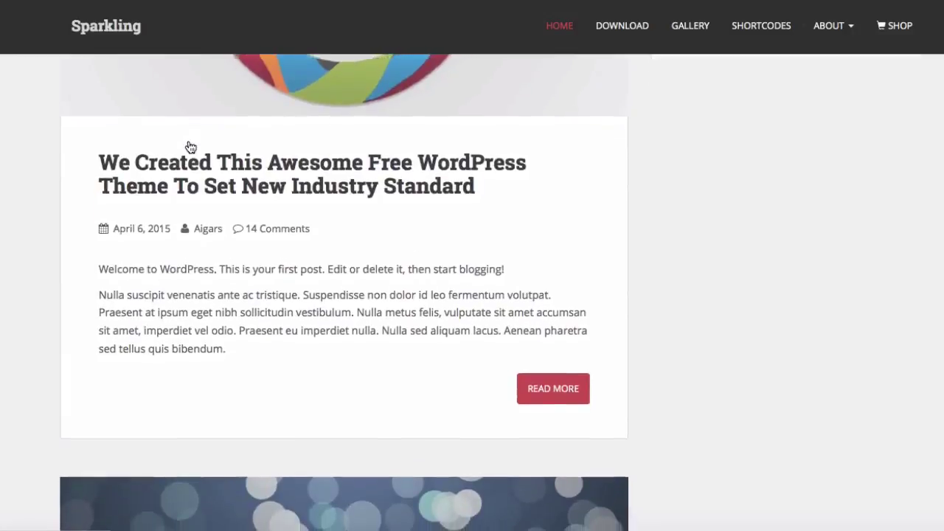
scroll(189, 146, down, 3)
scroll(189, 146, down, 12)
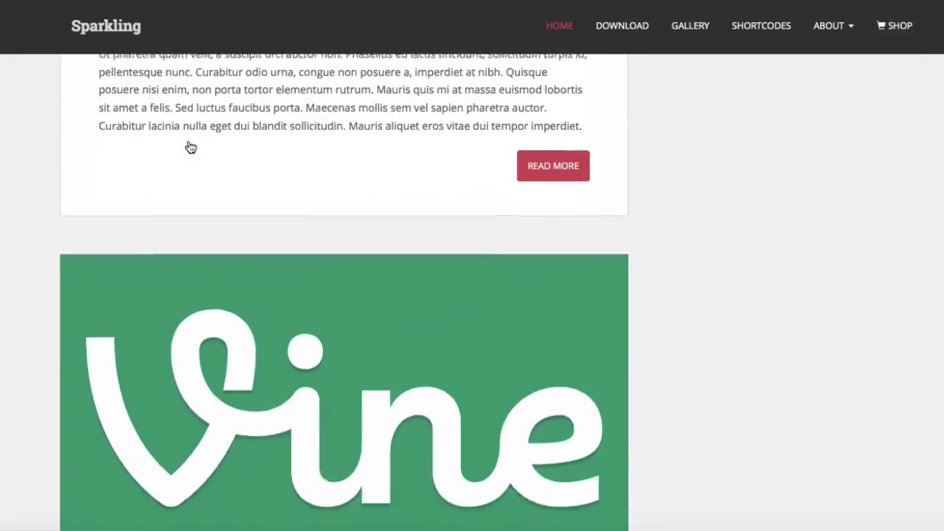
scroll(189, 146, down, 12)
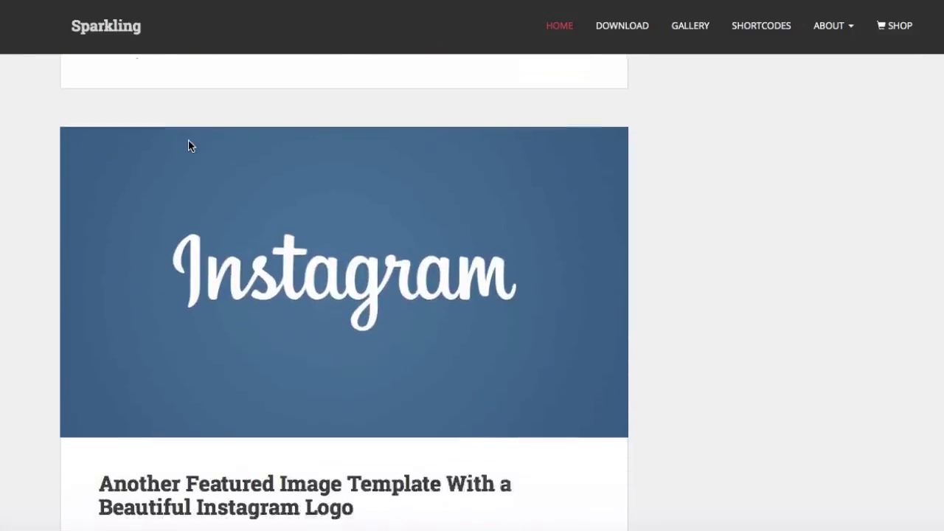
scroll(188, 146, down, 5)
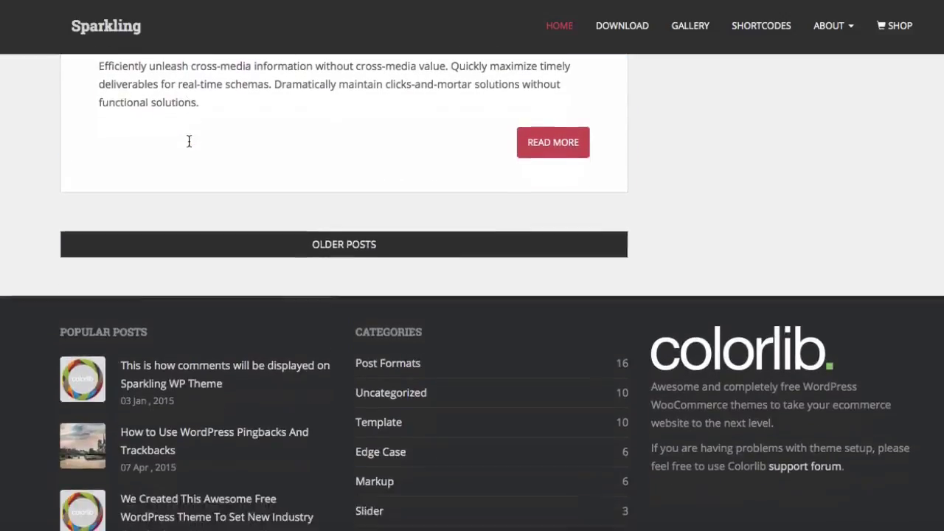
scroll(188, 146, down, 4)
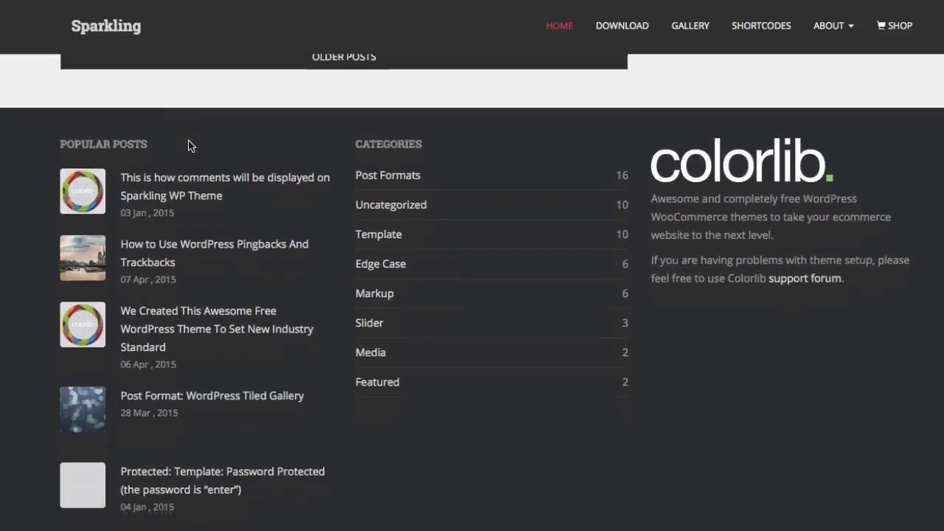